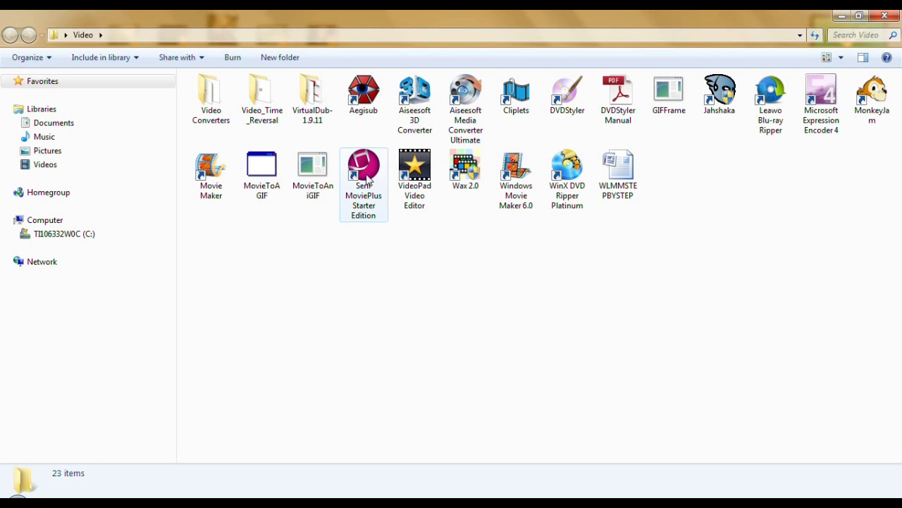
- Launch Serif MoviePlus Starter Edition from the Video folder, then dismiss the folder window and the startup wizard
left_click(368, 176)
double_click(370, 177)
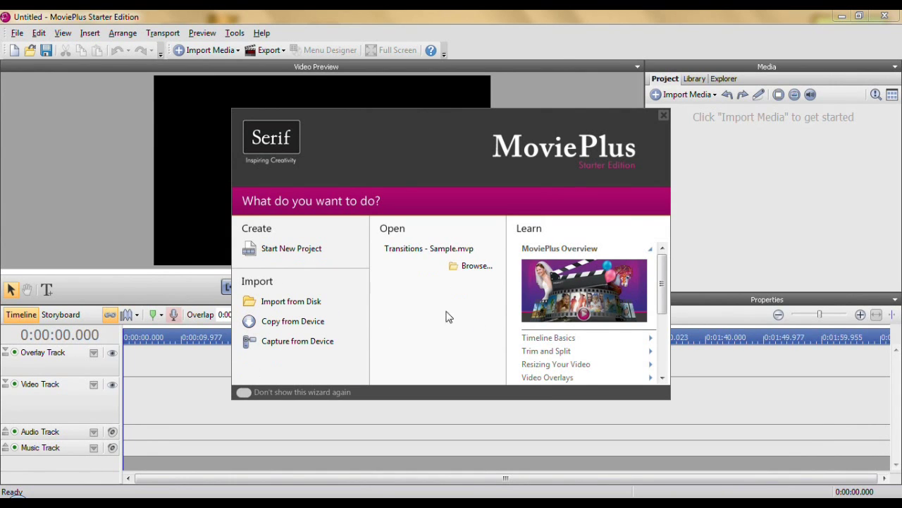
right_click(43, 507)
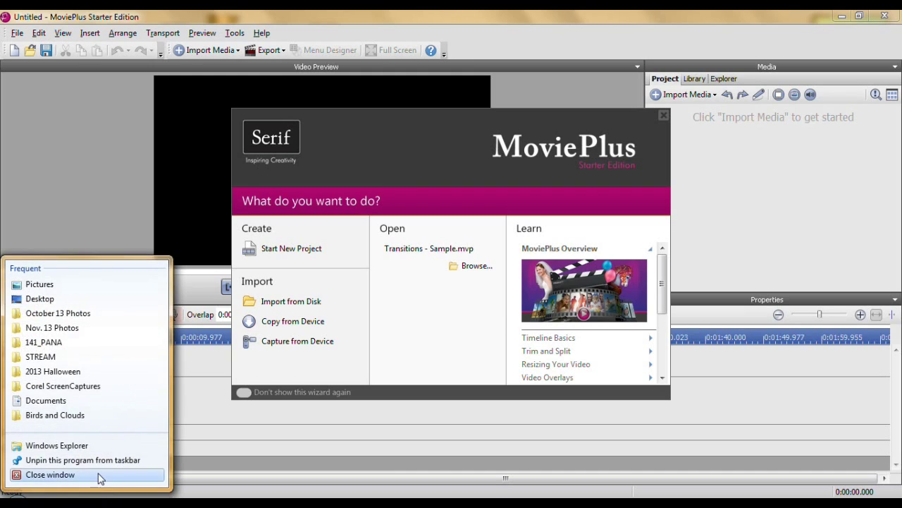
left_click(98, 474)
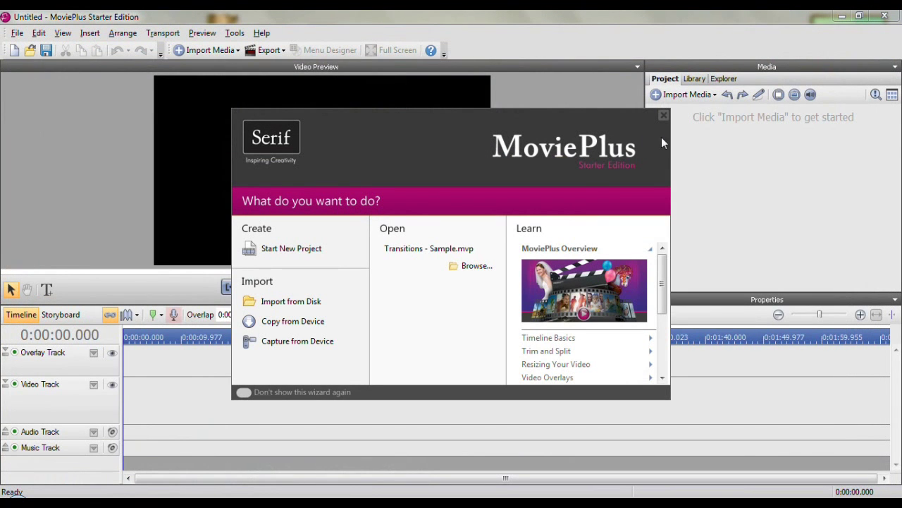
left_click(664, 117)
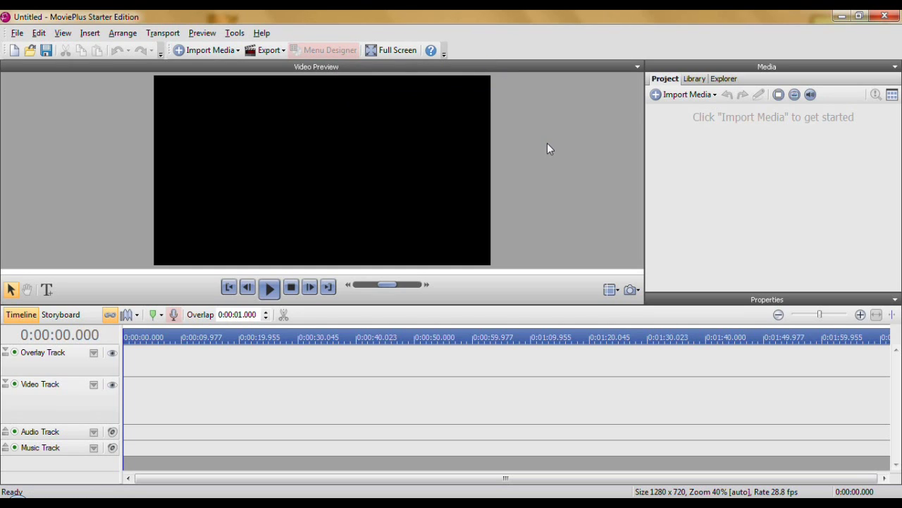
left_click(235, 34)
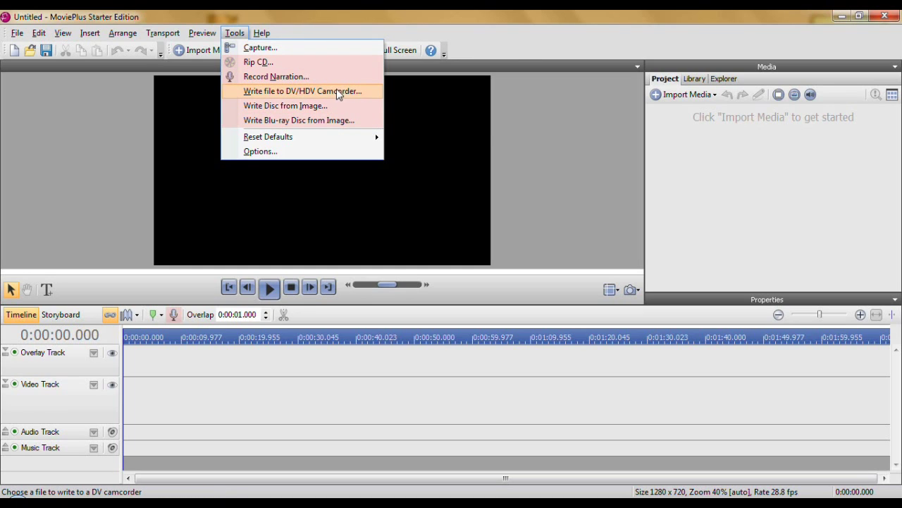
left_click(547, 141)
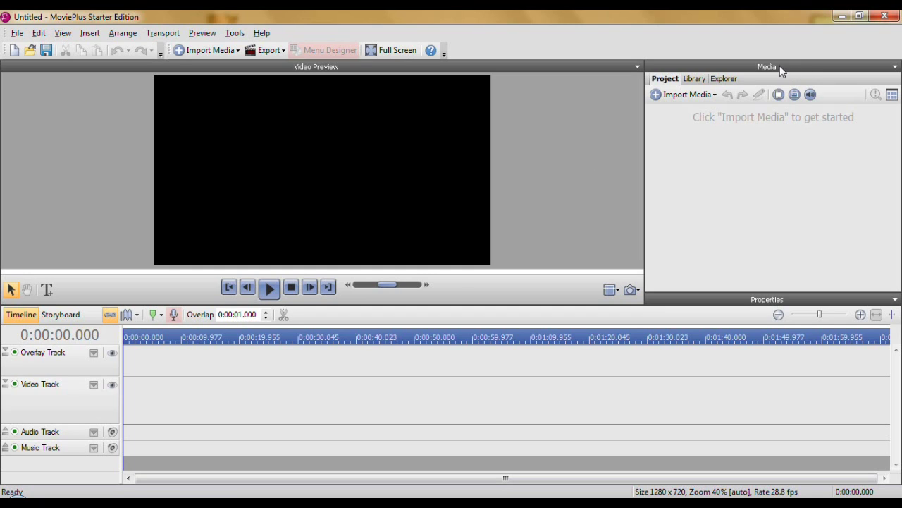
left_click(801, 299)
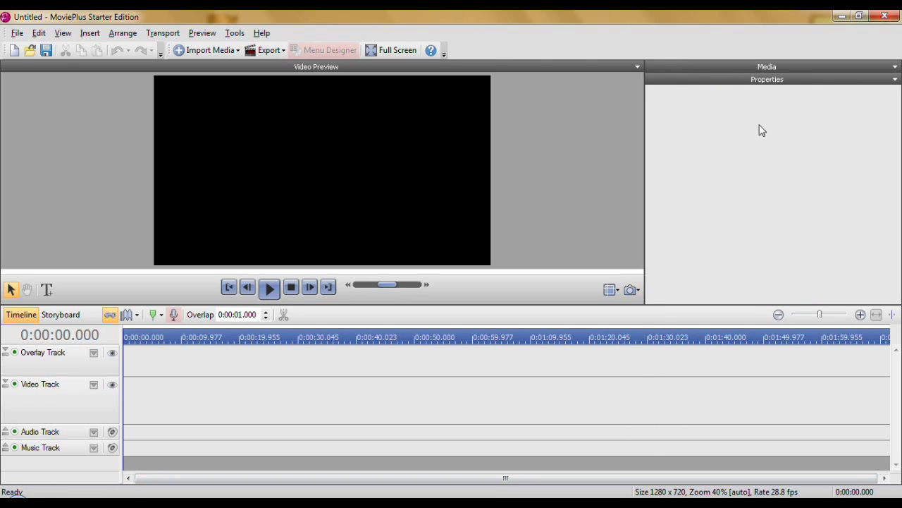
left_click(765, 66)
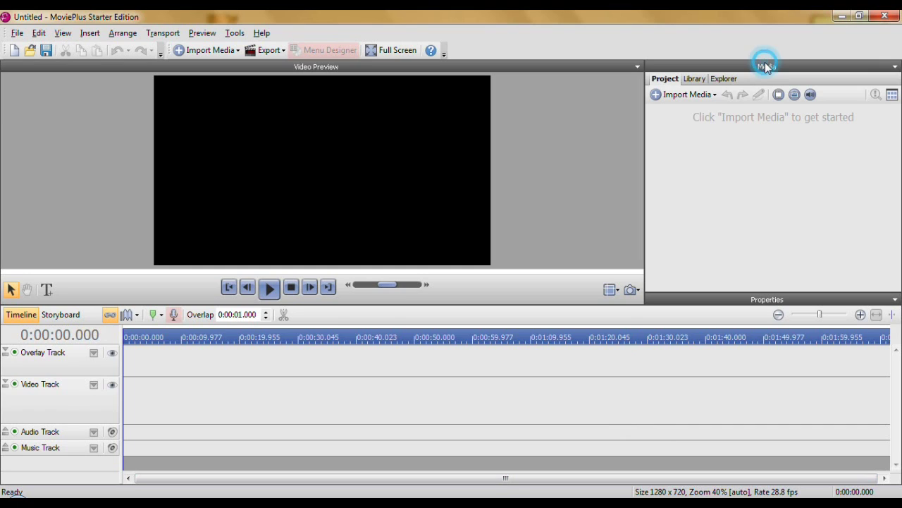
- Import the Hide logo video from the SMP Samples folder into the project media
left_click(690, 96)
left_click(684, 113)
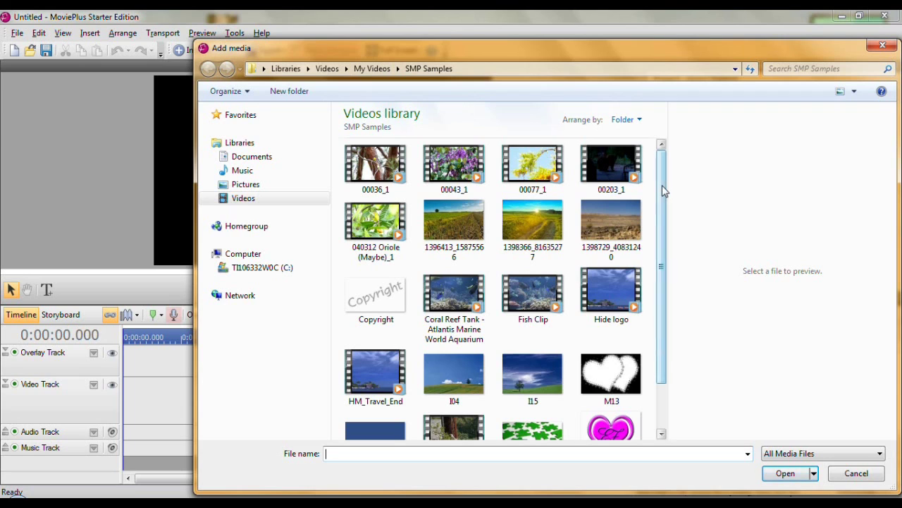
left_click_drag(660, 181, 668, 241)
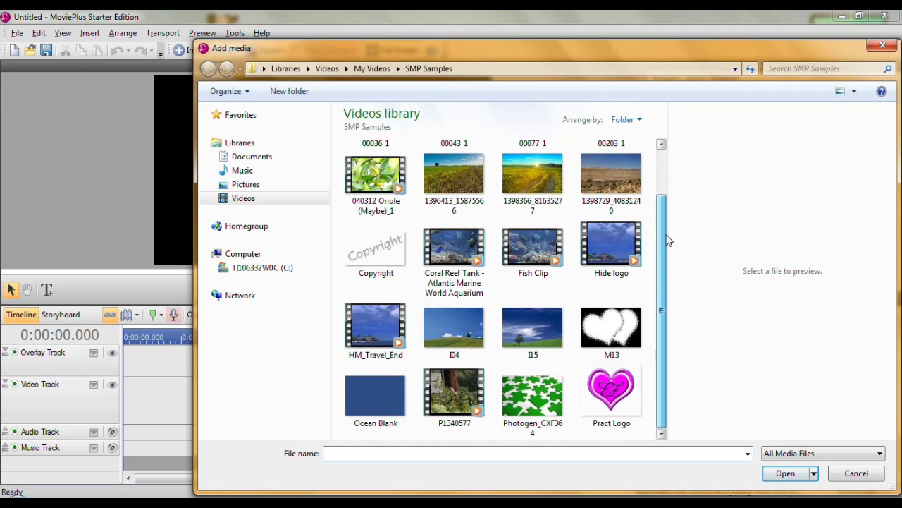
left_click(605, 235)
left_click(785, 473)
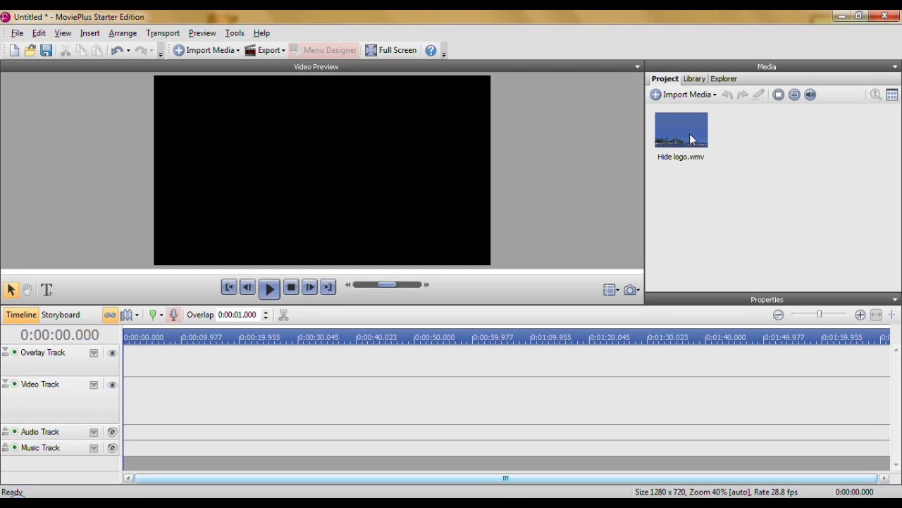
- Place the Hide logo.wmv clip at the start of the Video Track on the timeline
left_click_drag(693, 129, 122, 393)
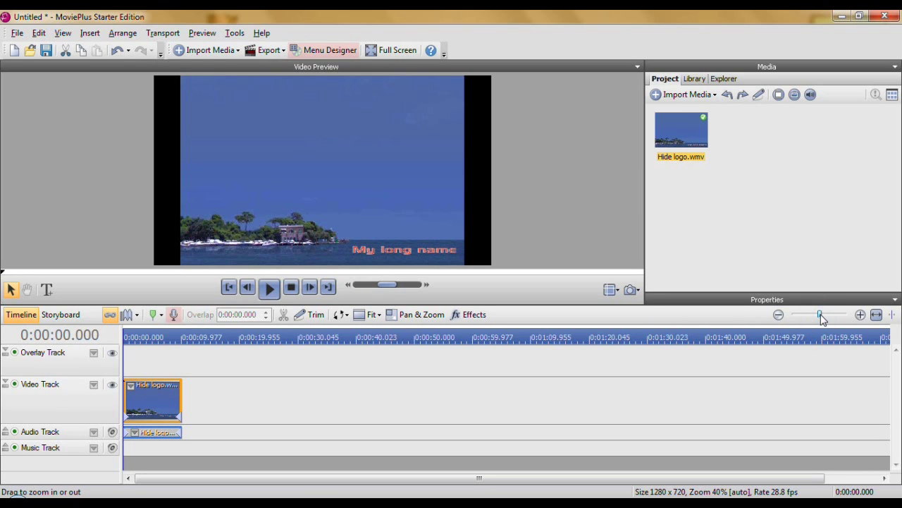
left_click_drag(821, 319, 830, 320)
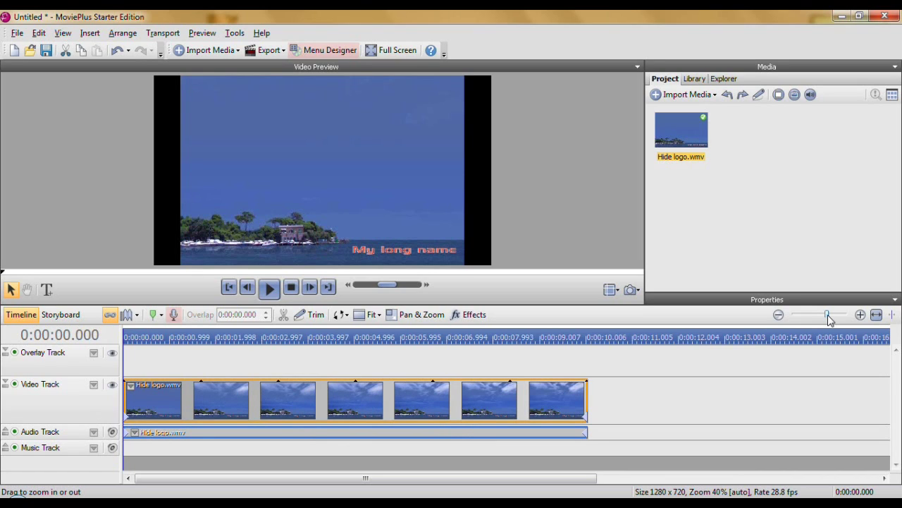
left_click(877, 316)
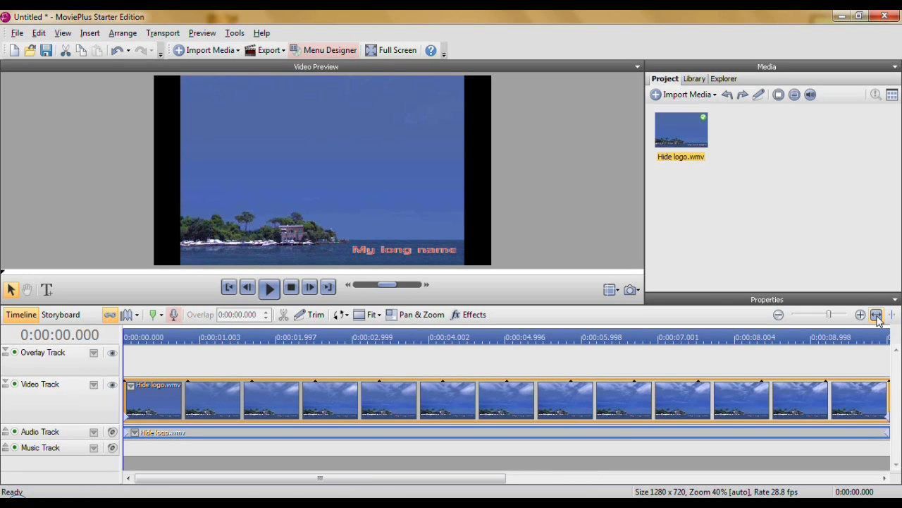
mouse_move(828, 314)
left_mouse_down()
mouse_move(820, 315)
mouse_move(828, 320)
left_mouse_up()
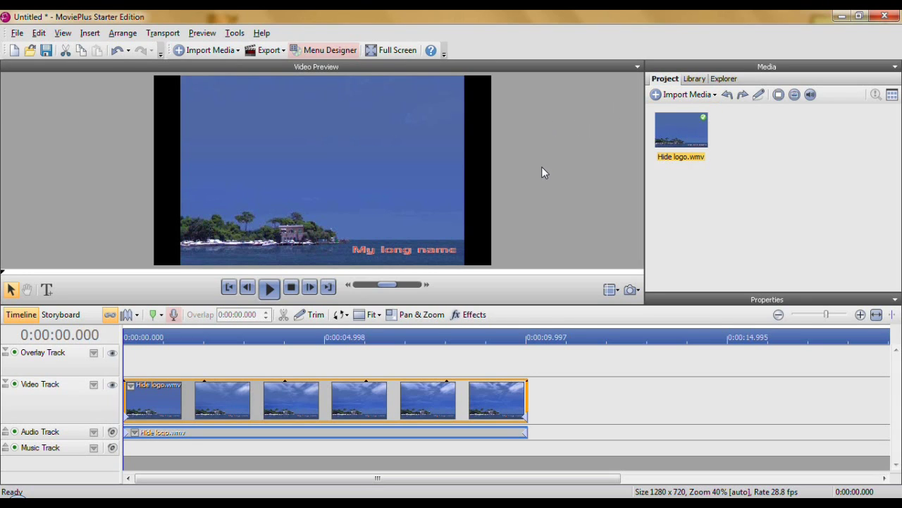
- Examine the sample Quickshapes and Fills available in the media library
left_click(696, 79)
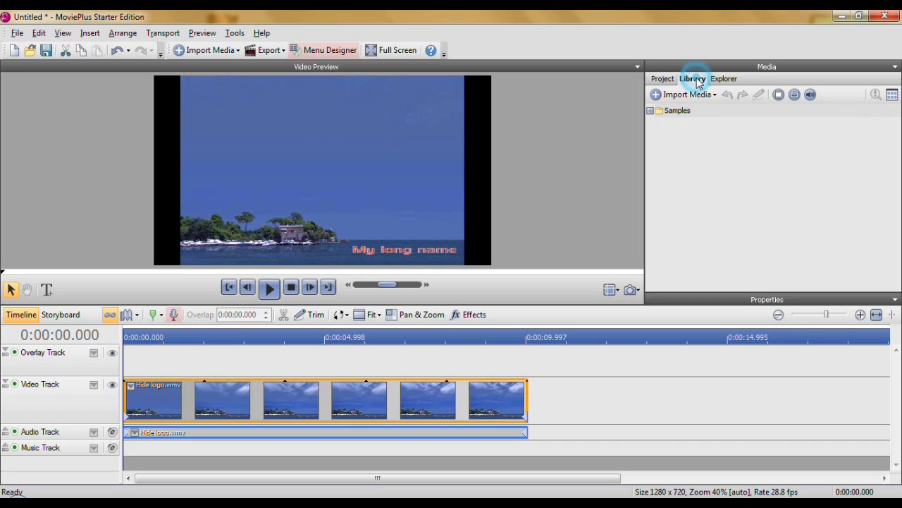
left_click(650, 111)
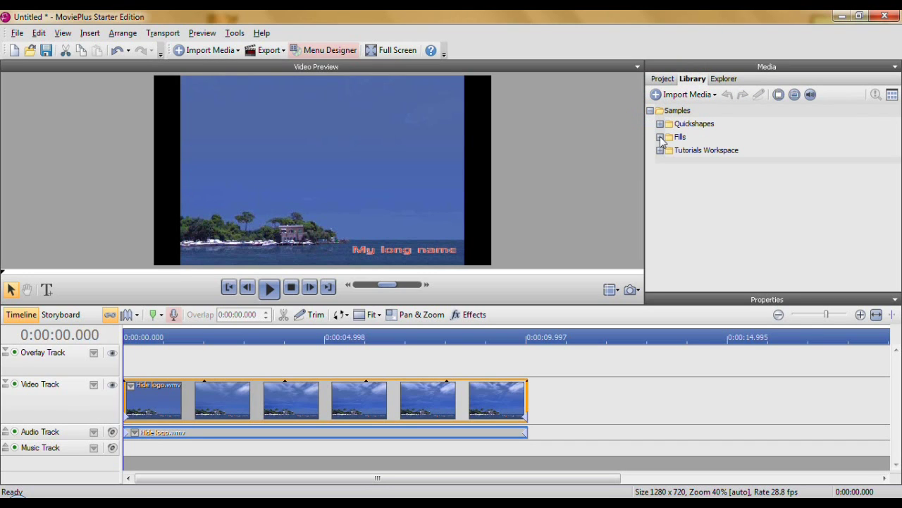
left_click(660, 125)
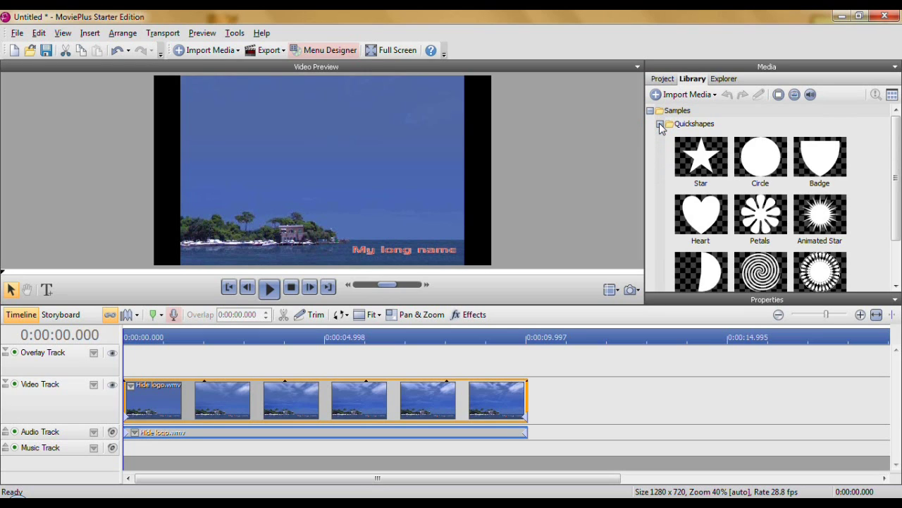
left_click(660, 124)
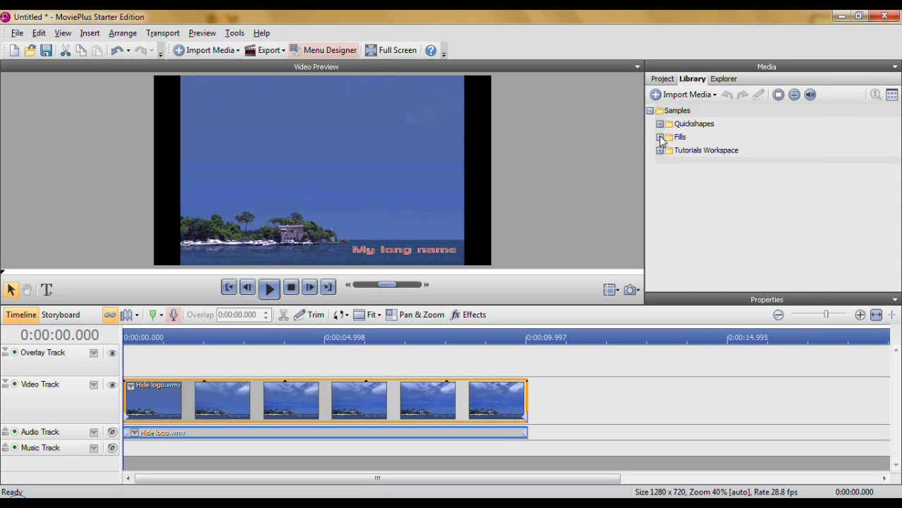
left_click(661, 137)
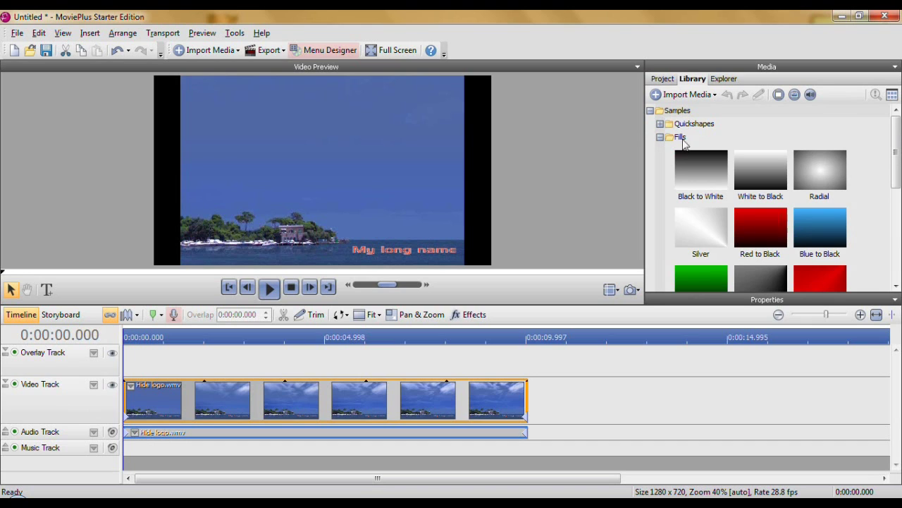
left_click_drag(895, 134, 897, 227)
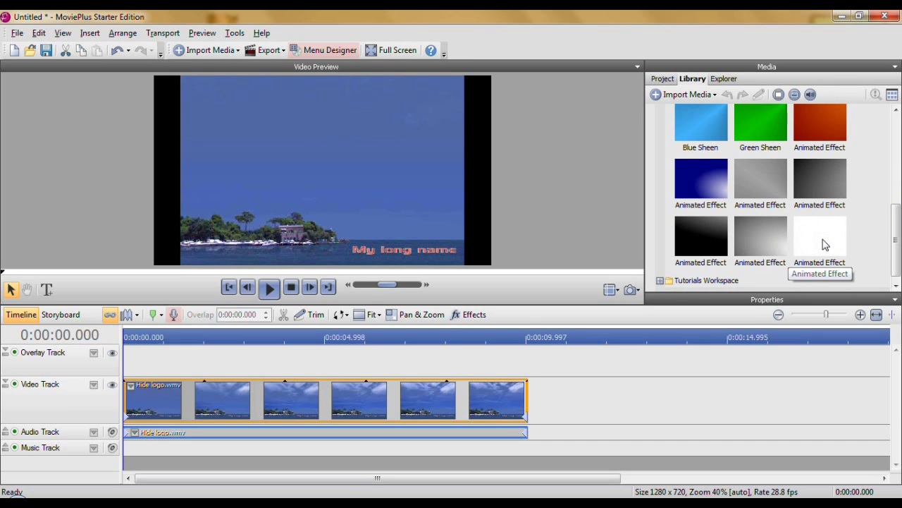
left_click_drag(897, 243, 897, 156)
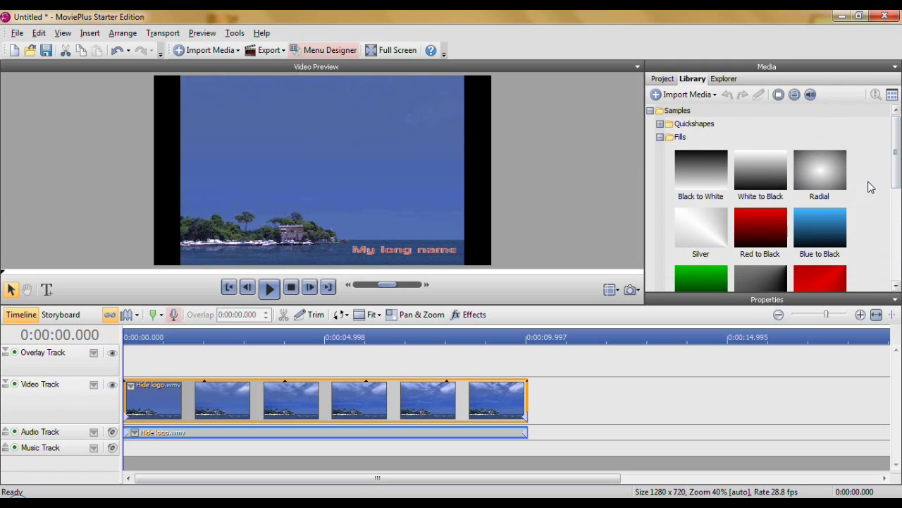
left_click(659, 138)
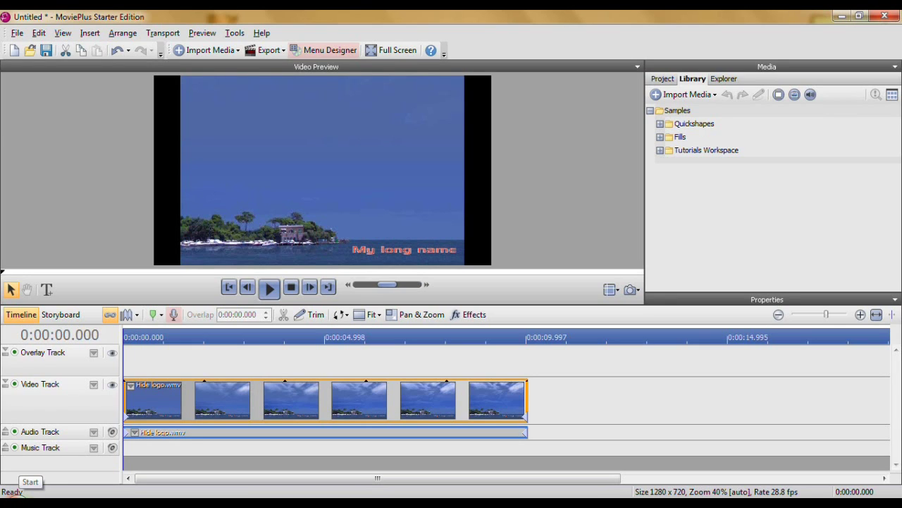
- Open Windows Paint from the Accessories programs
left_click(14, 495)
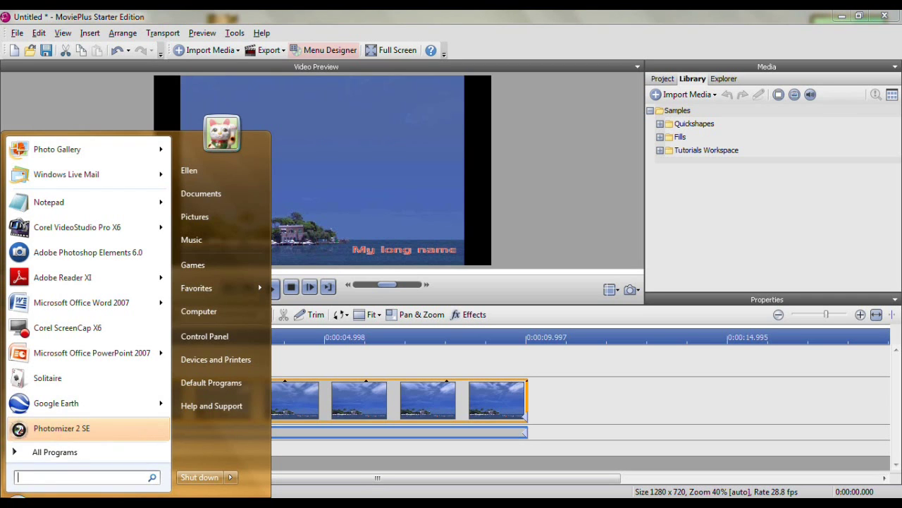
left_click(70, 453)
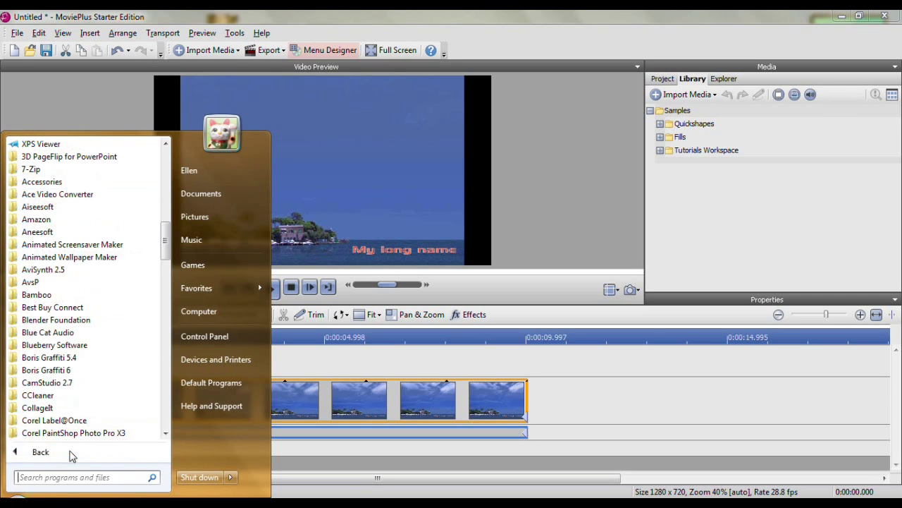
left_click_drag(167, 236, 168, 217)
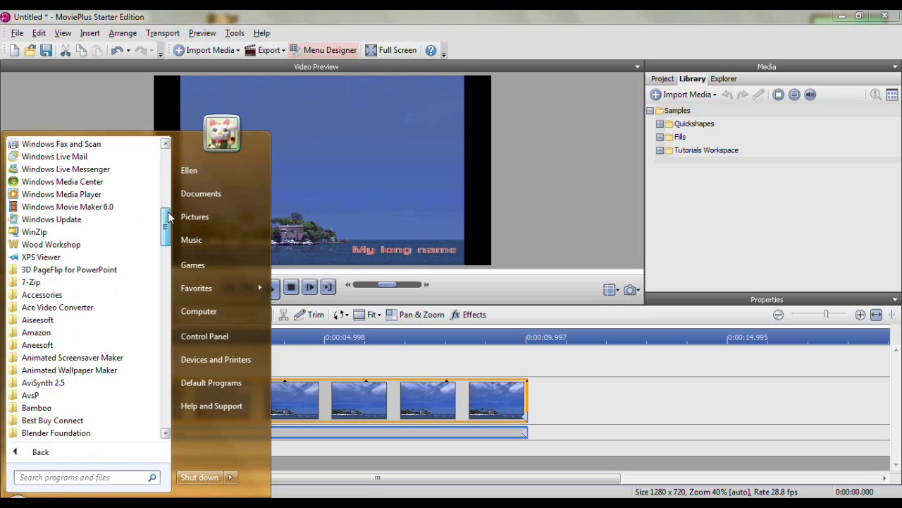
left_click(79, 295)
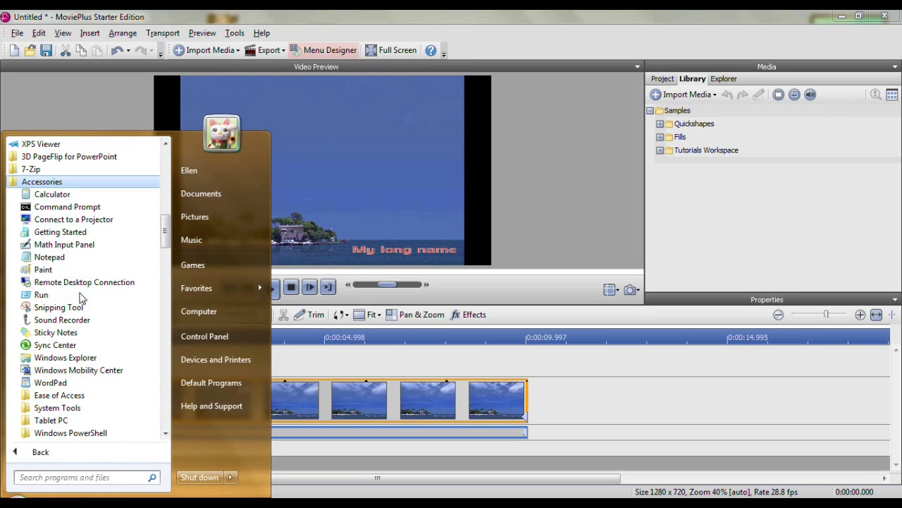
left_click(42, 271)
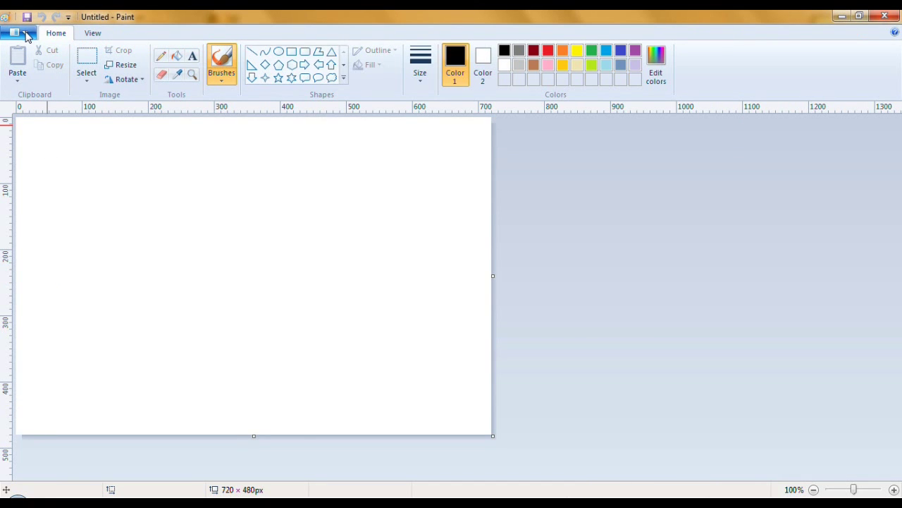
- Open the properties of the blank image and set its units to pixels
left_click(26, 35)
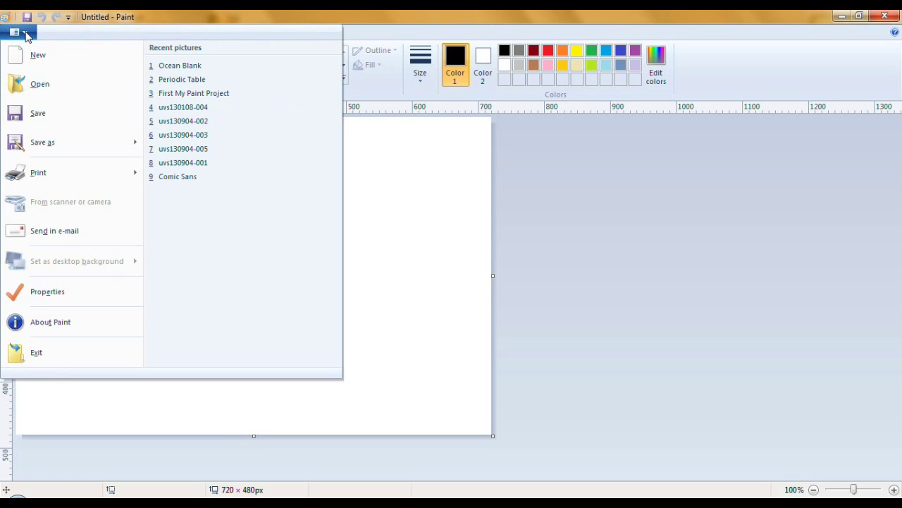
left_click(45, 293)
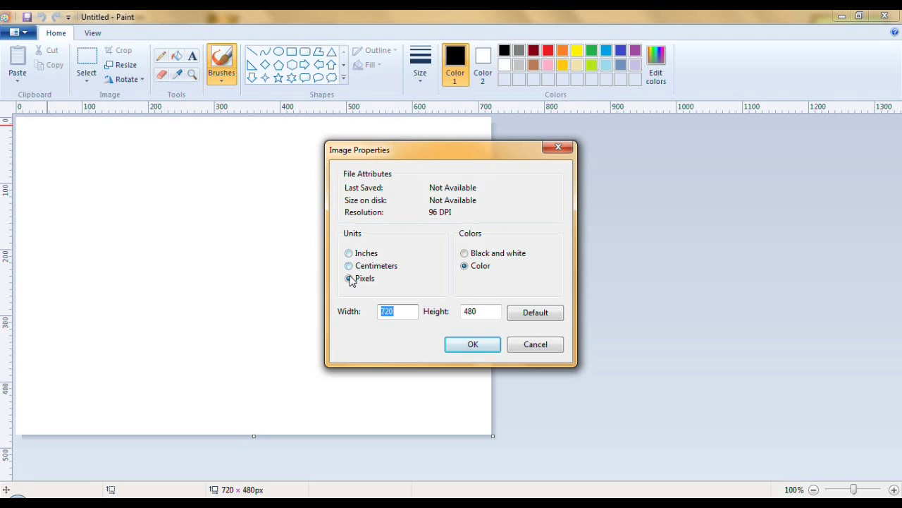
left_click(349, 279)
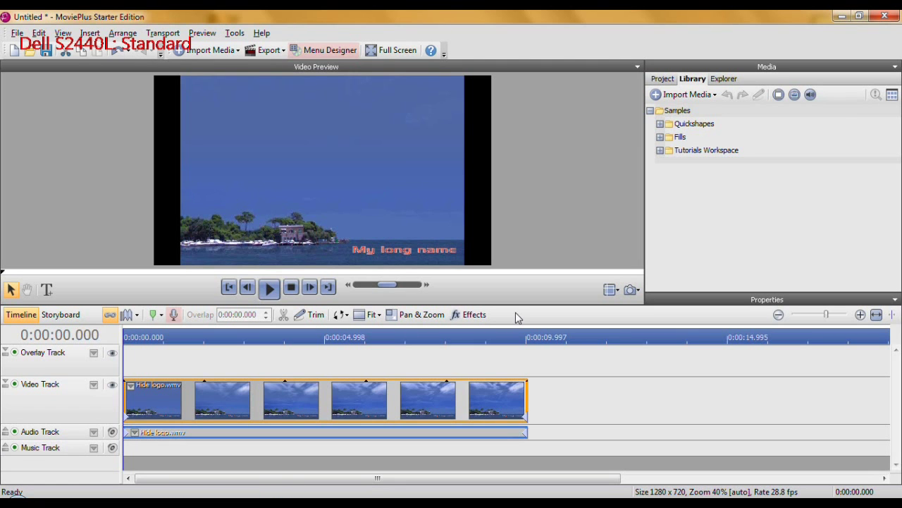
- Check the frame size of Hide logo.wmv in MoviePlus, and accept a matching 720 x 480 pixel image size in Paint
left_click(666, 79)
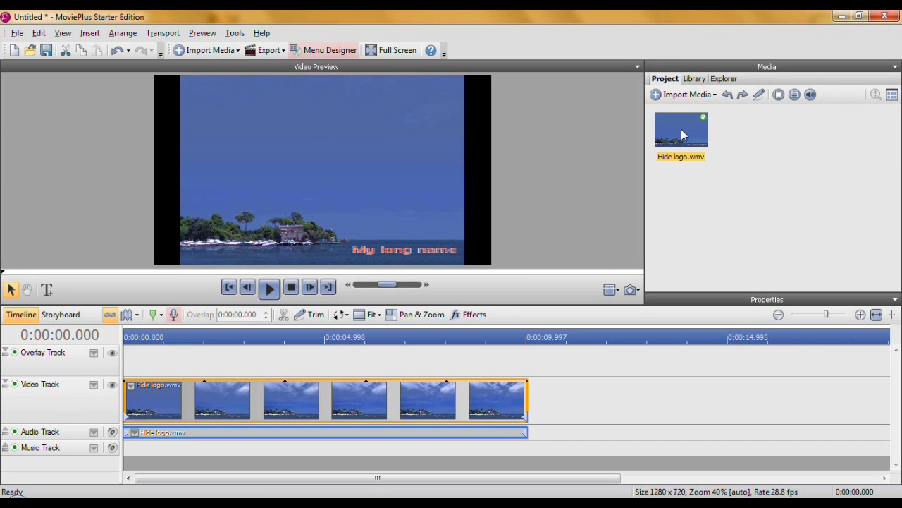
mouse_move(681, 135)
right_click(682, 131)
left_click(727, 290)
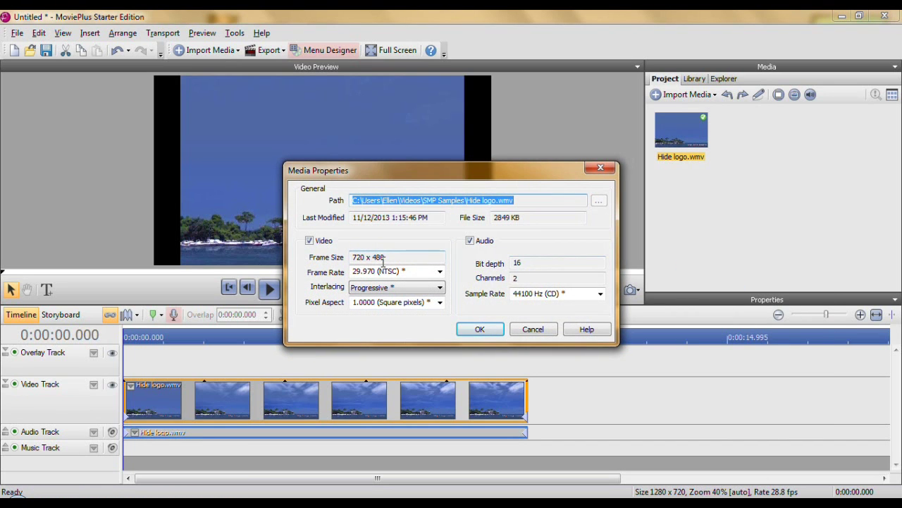
left_click(531, 329)
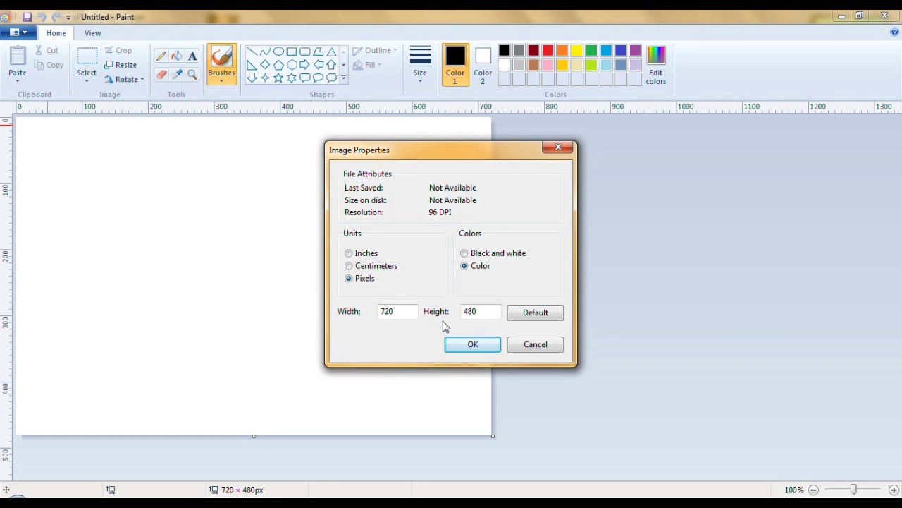
left_click(486, 346)
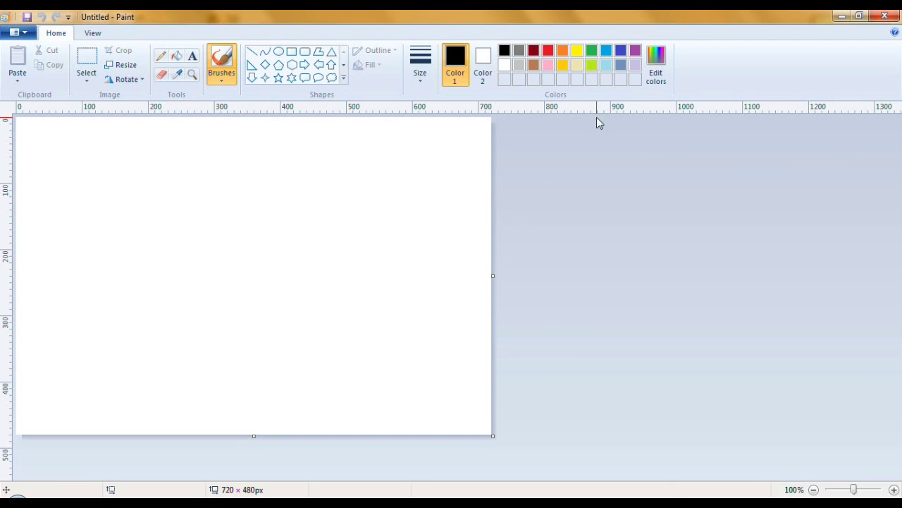
- Mix a dark blue (Red 36, Green 48, Blue 100) as Color 1 and fill the whole canvas with it
left_click(456, 82)
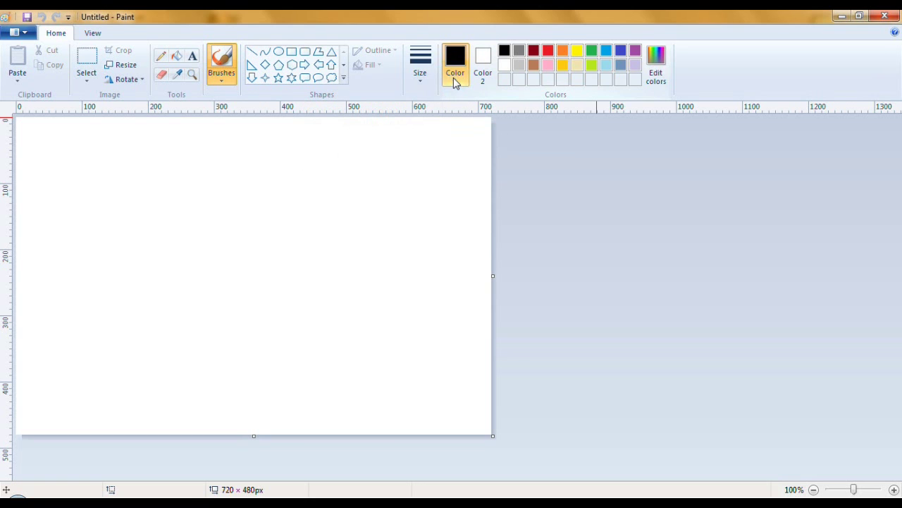
left_click(659, 81)
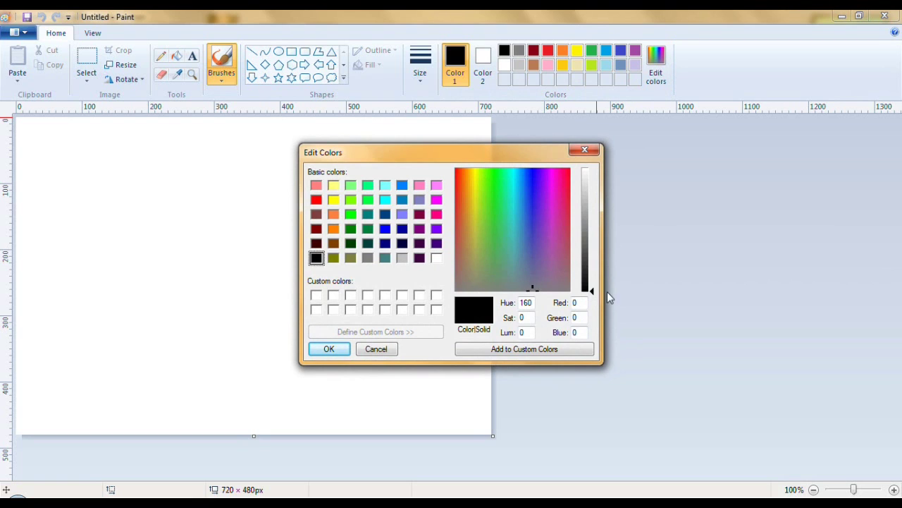
left_click(533, 278)
left_click_drag(534, 276, 530, 248)
left_click_drag(591, 291, 593, 263)
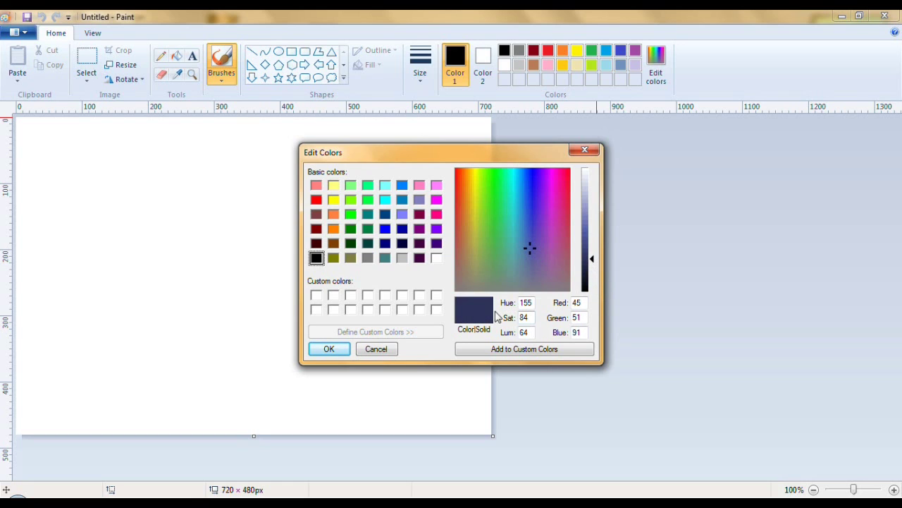
left_click_drag(594, 266, 594, 256)
left_click_drag(531, 251, 529, 227)
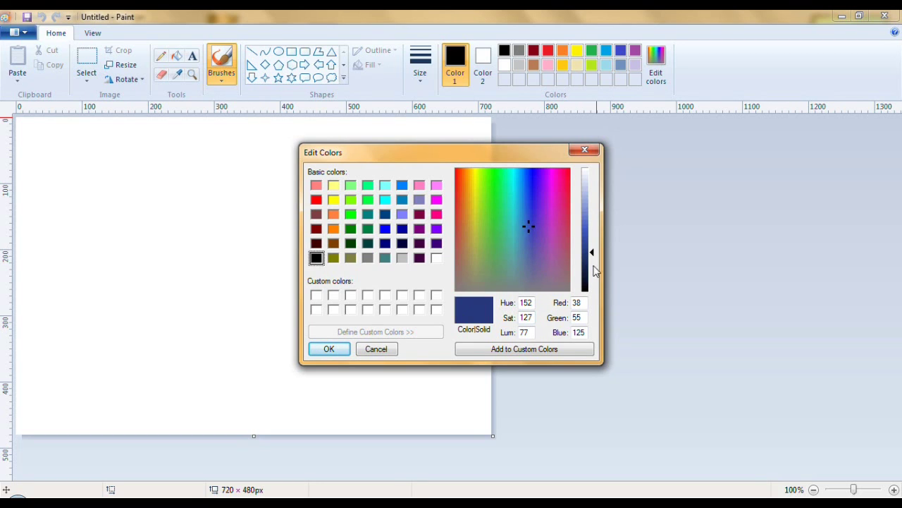
left_click_drag(592, 252, 592, 262)
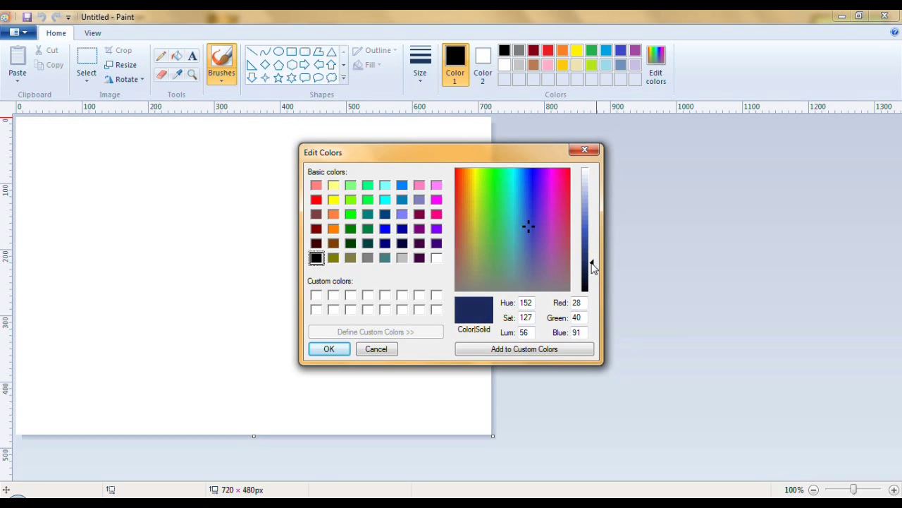
left_click_drag(530, 225, 530, 233)
mouse_move(594, 265)
left_mouse_down()
mouse_move(590, 252)
mouse_move(592, 262)
left_mouse_up()
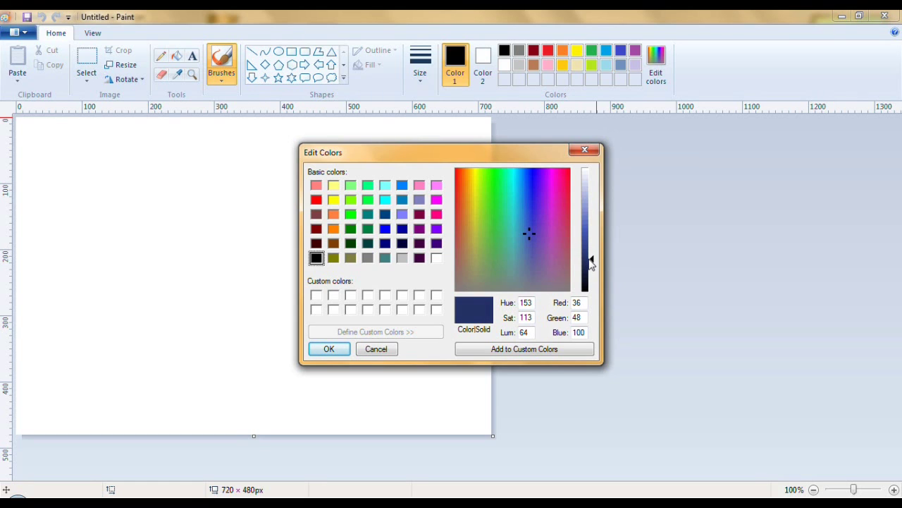
left_click(331, 350)
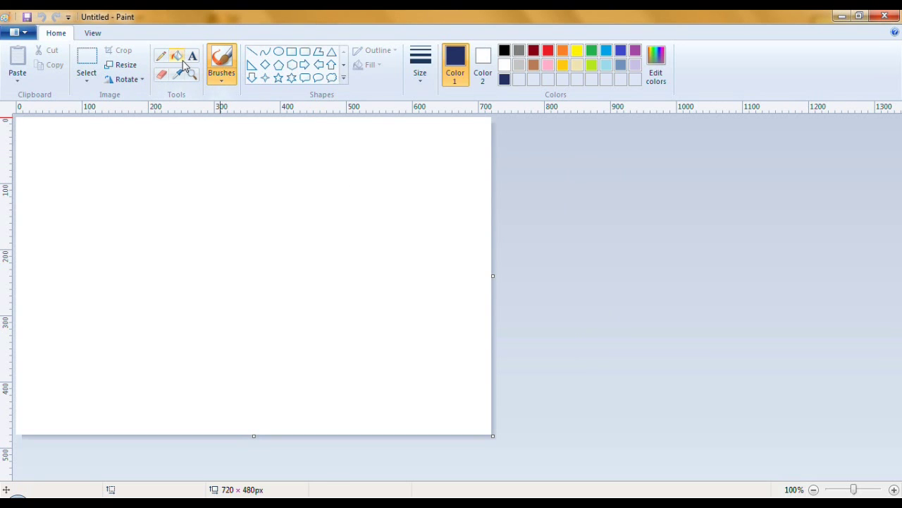
left_click(177, 59)
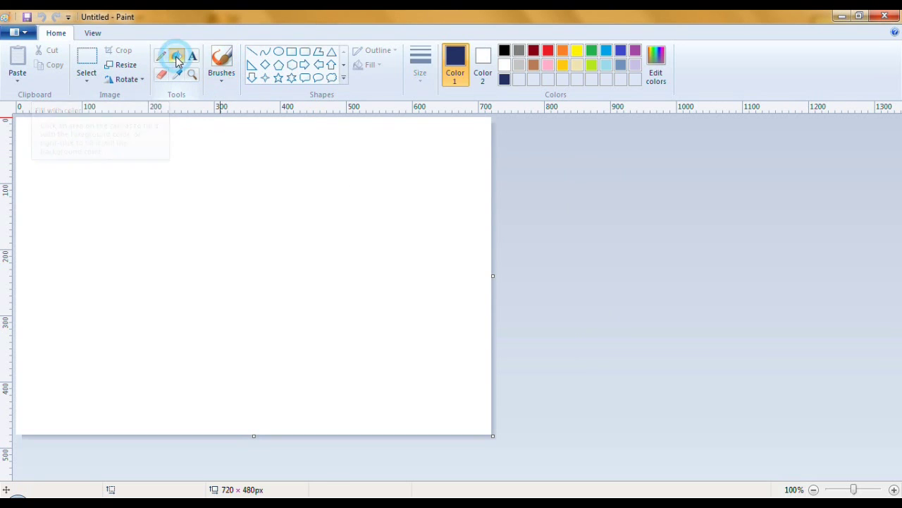
left_click(224, 208)
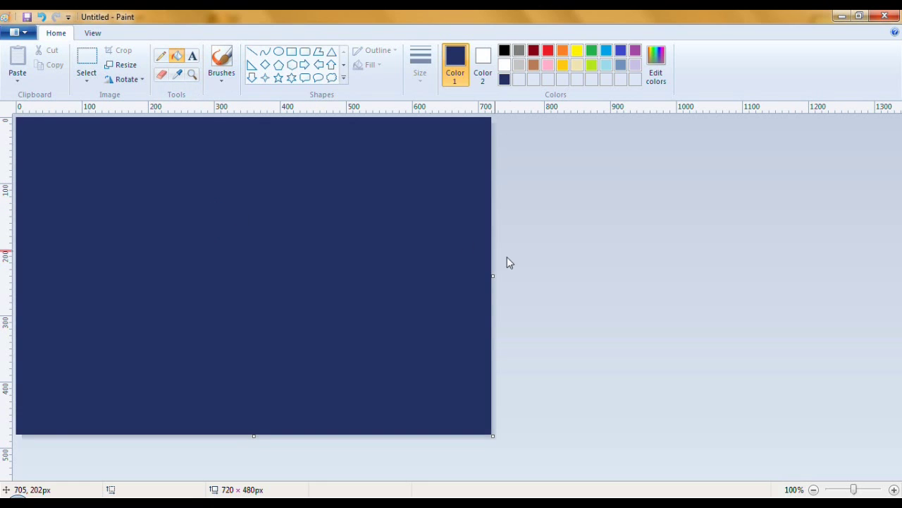
- Save the image as a PNG named Ocean Blank 2 in the SMP Samples folder, and close Paint to return to MoviePlus
left_click(25, 34)
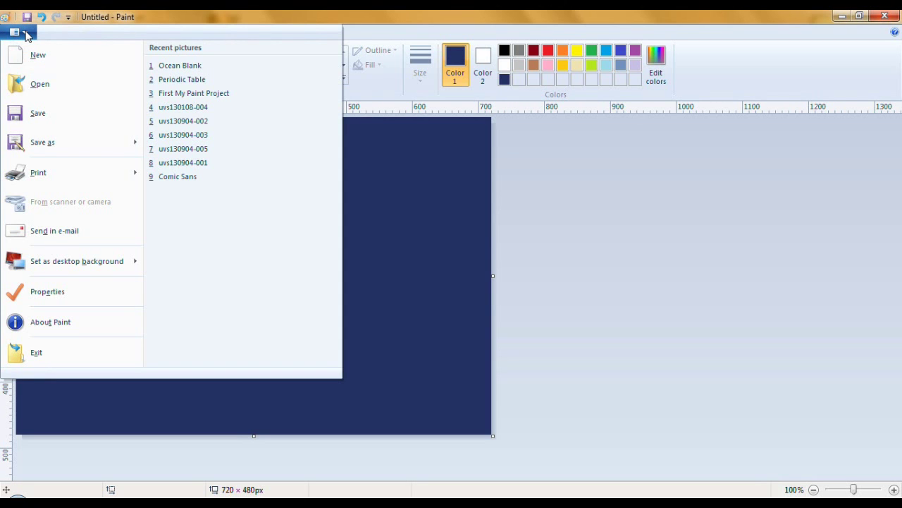
left_click(39, 141)
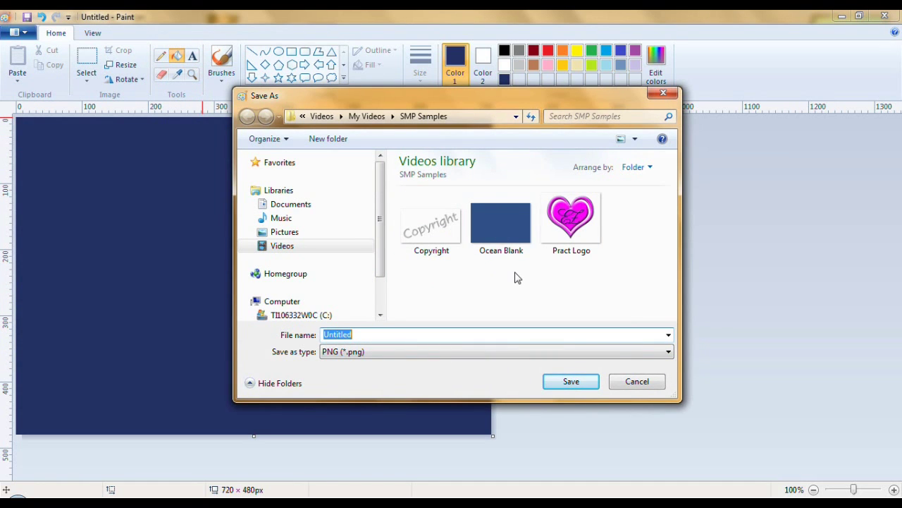
type("Ocean Blan")
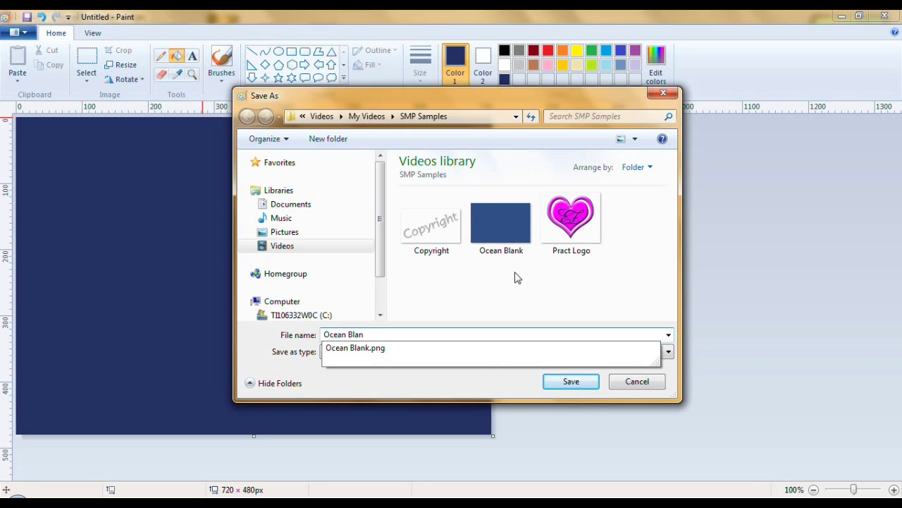
type("k 2")
key("Return")
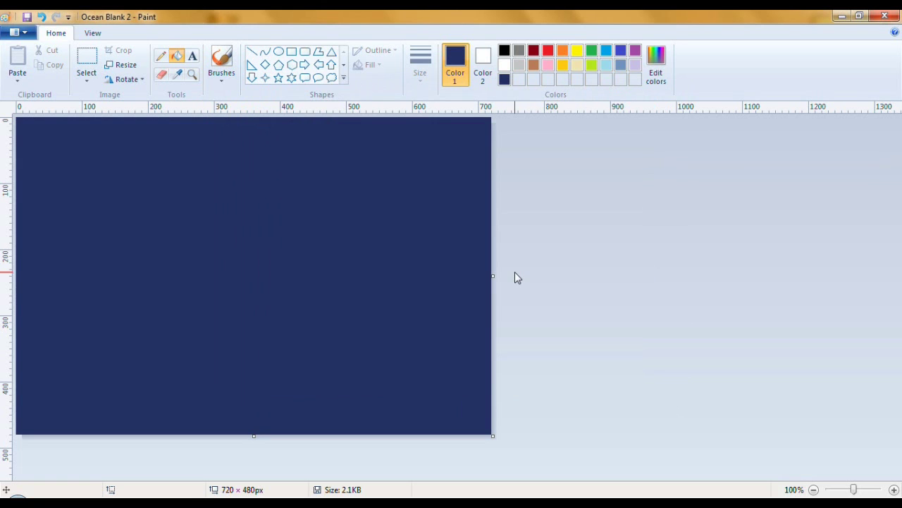
left_click(885, 16)
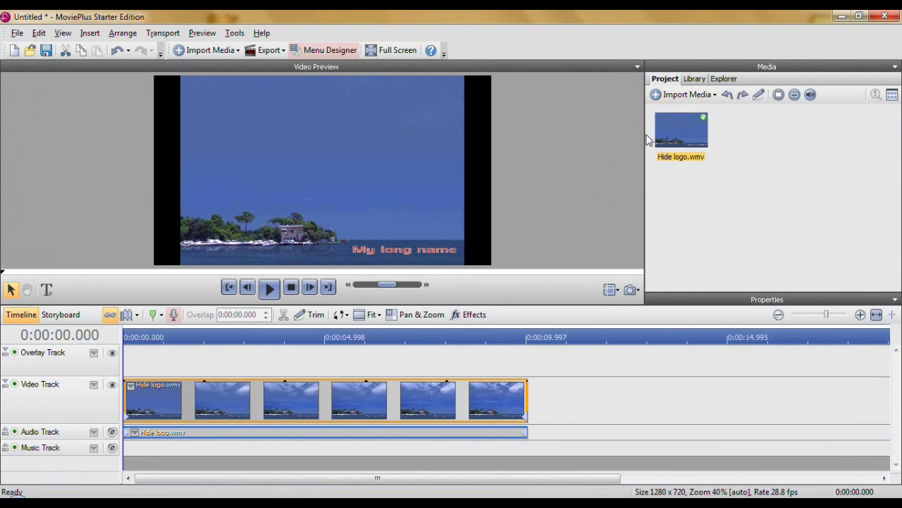
- Import the Ocean Blank 2 image from the SMP Samples folder into the project media
left_click(682, 94)
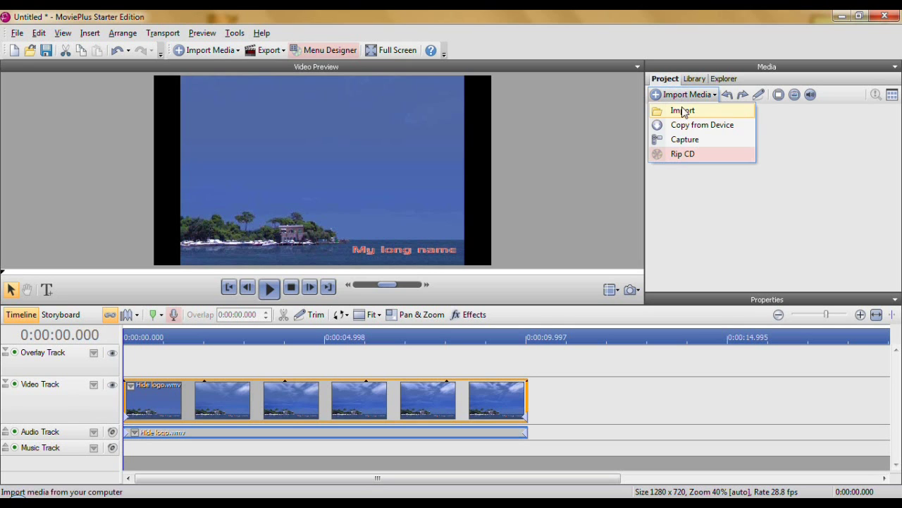
left_click(683, 111)
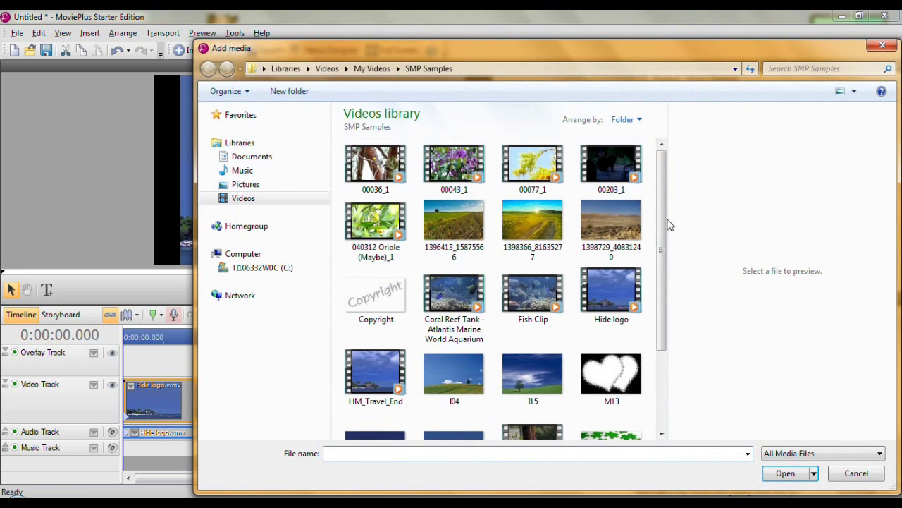
scroll(663, 218, "down", 3)
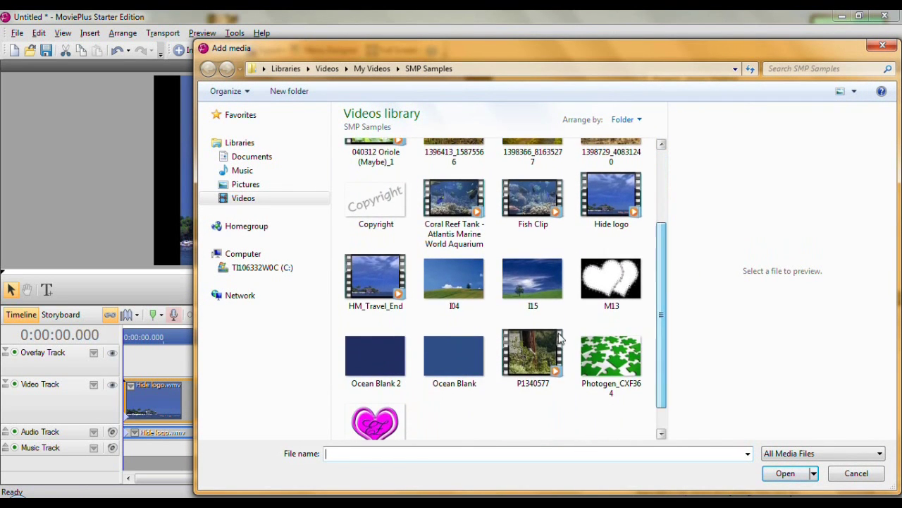
left_click(362, 354)
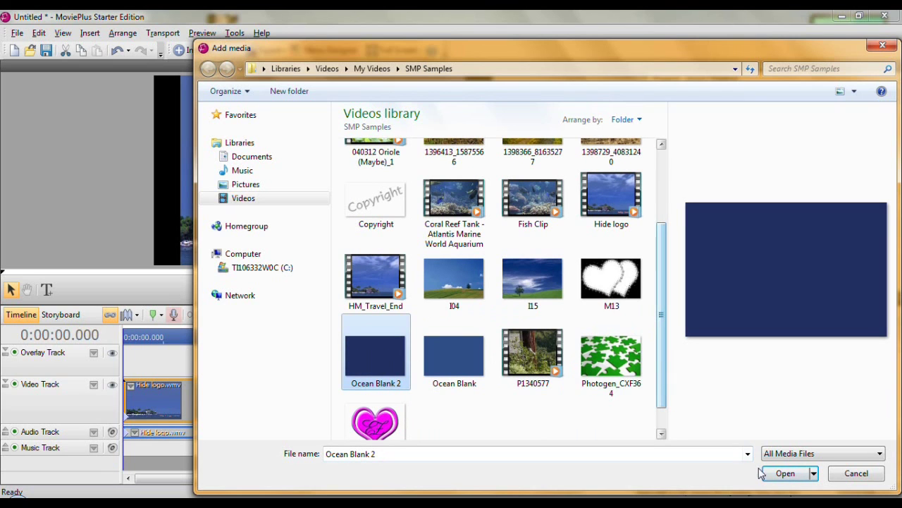
left_click(786, 474)
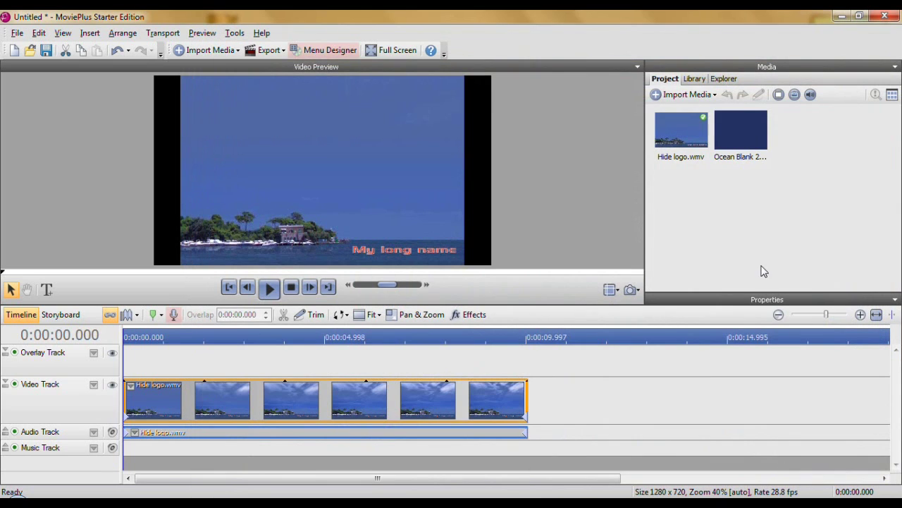
- Place Ocean Blank 2 at the start of the Overlay Track and extend it to end together with the Hide logo.wmv clip
left_click_drag(741, 128, 128, 359)
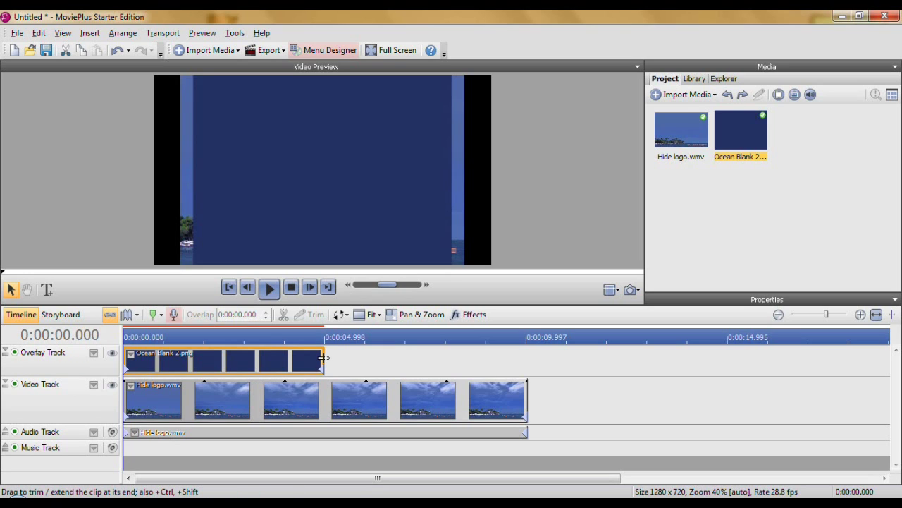
left_click_drag(323, 359, 536, 362)
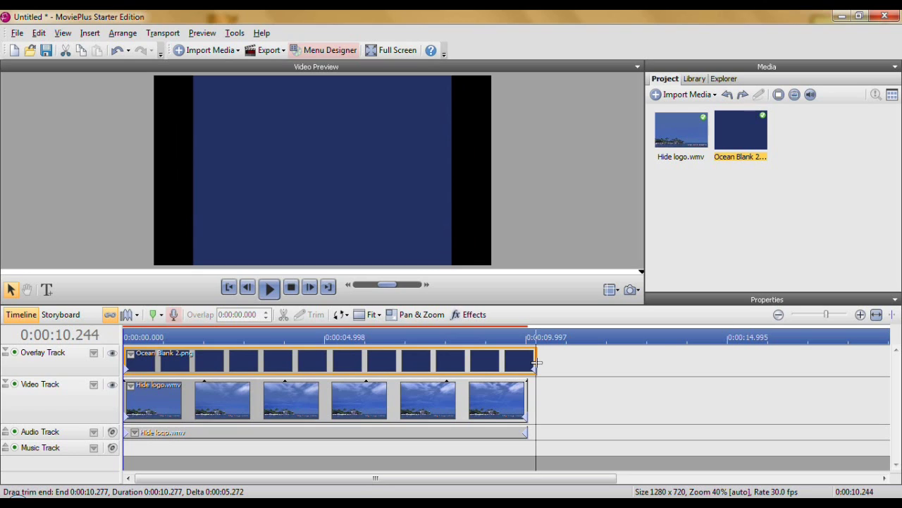
left_click_drag(536, 362, 525, 357)
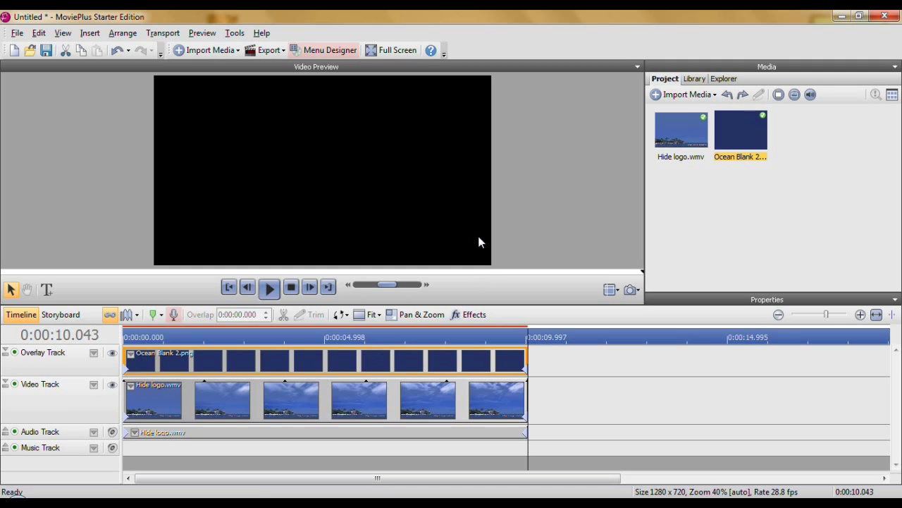
mouse_move(685, 132)
left_click_drag(527, 356, 526, 356)
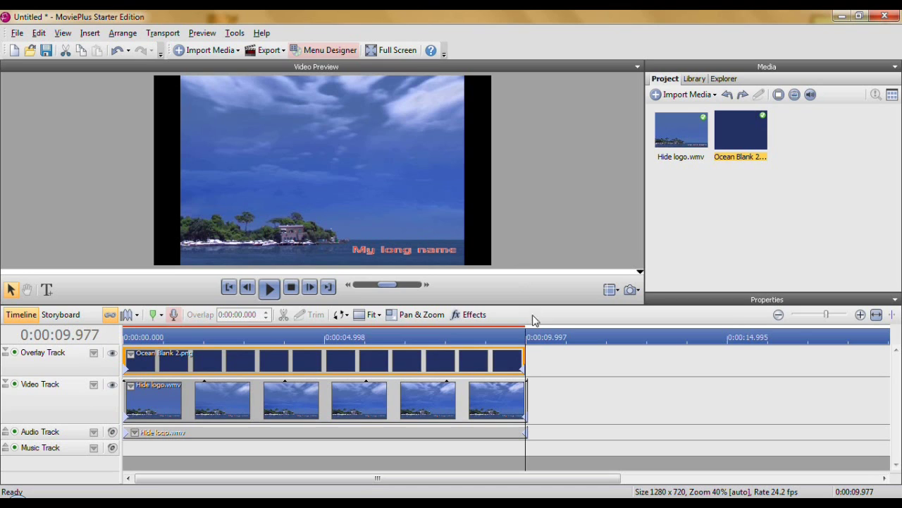
left_click_drag(522, 358, 528, 352)
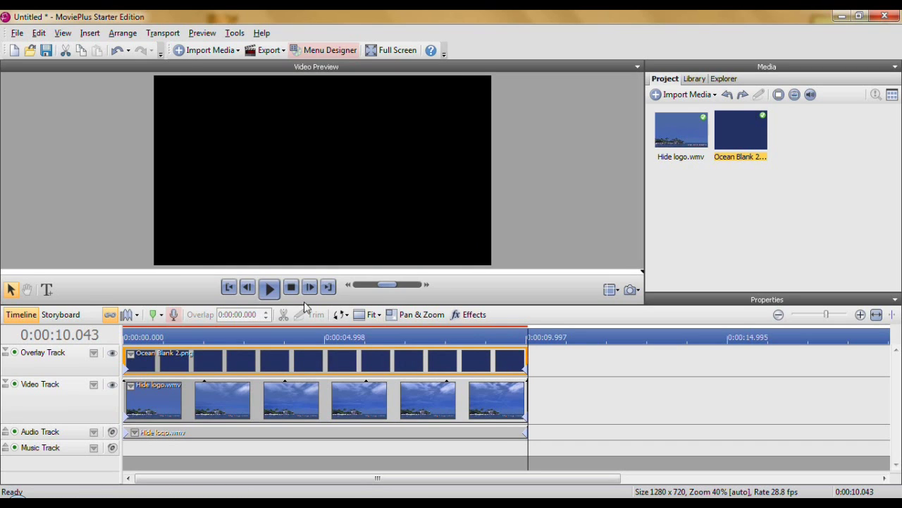
- Modify the project settings to a width of 720 and a height of 480
left_click(24, 35)
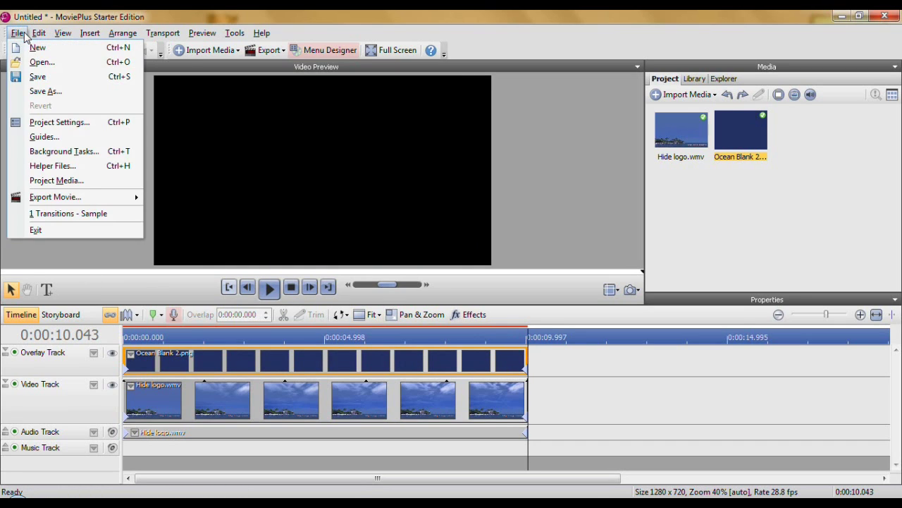
left_click(58, 123)
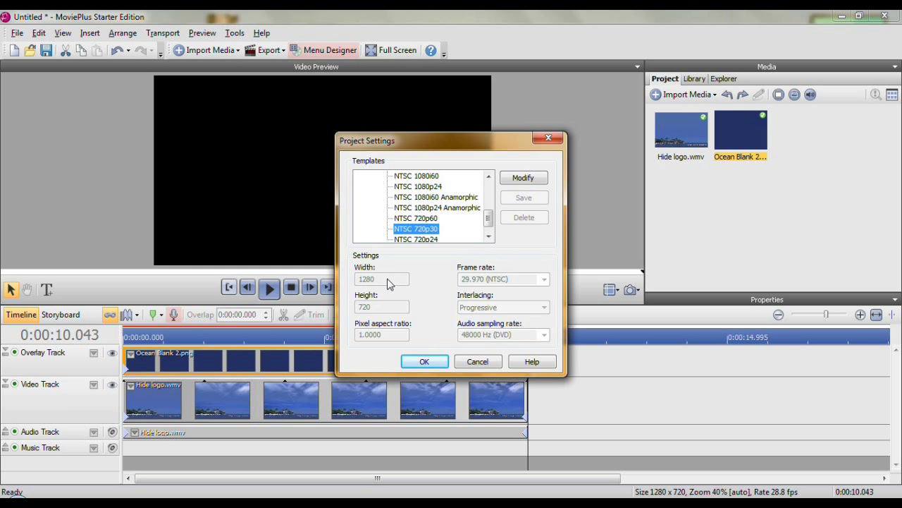
left_click(532, 182)
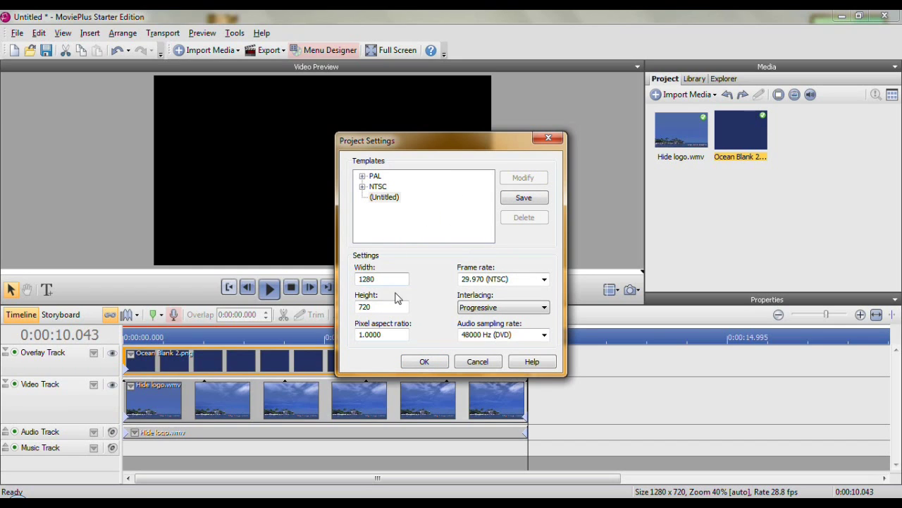
double_click(381, 278)
type("72")
double_click(374, 305)
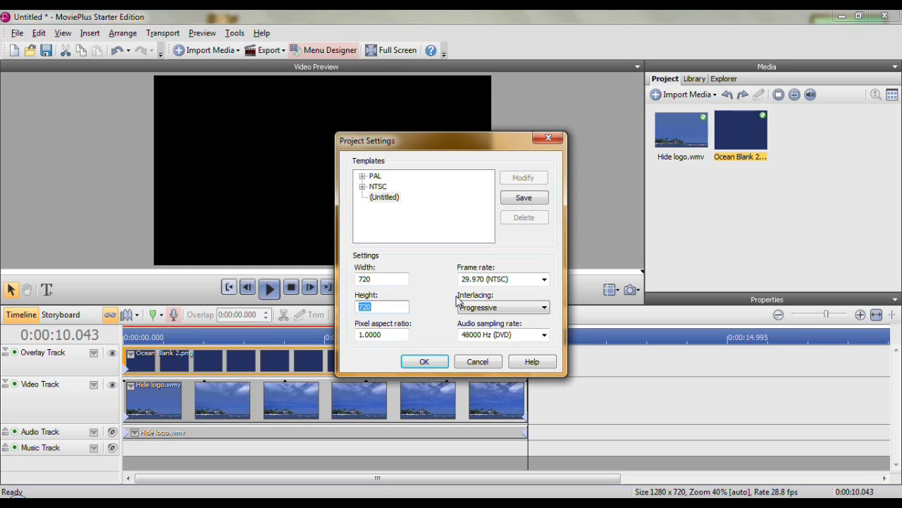
type("480")
left_click(425, 361)
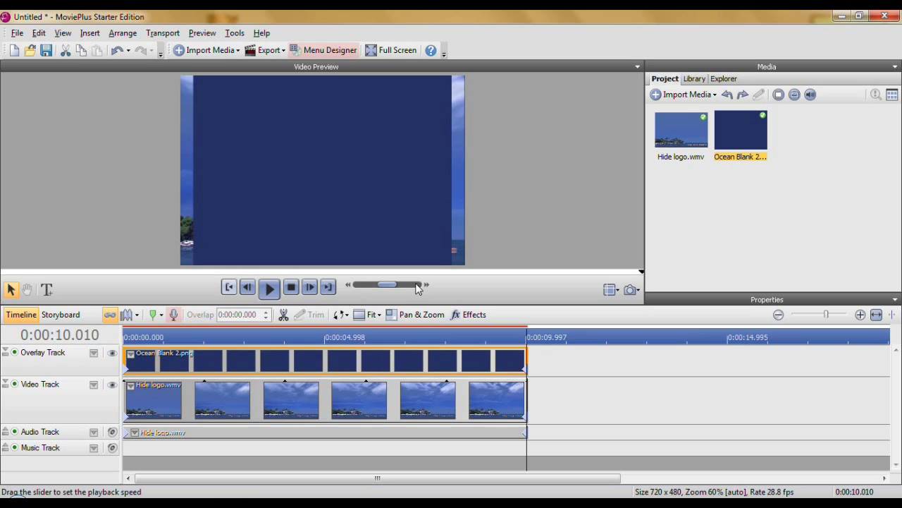
- Apply a Transform to the Ocean Blank 2 overlay clip and shrink it to a narrow strip slightly wider than the name logo
left_click(93, 352)
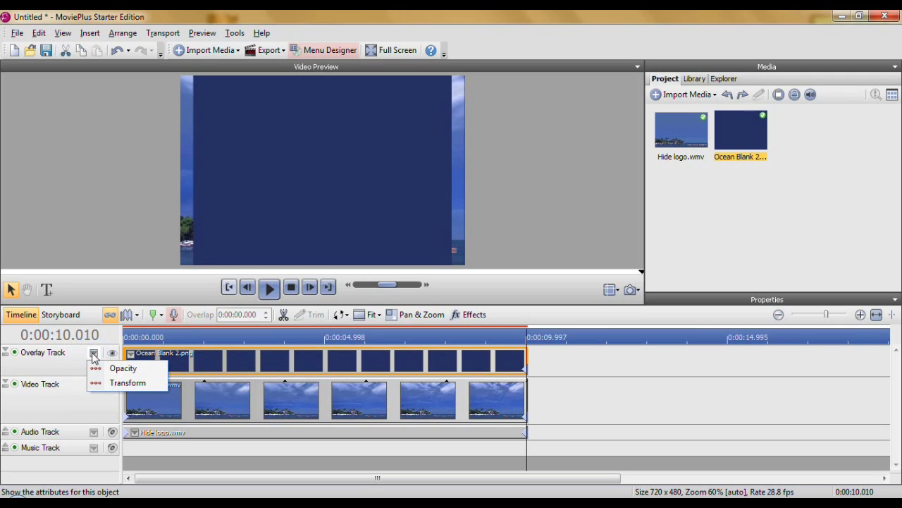
left_click(131, 355)
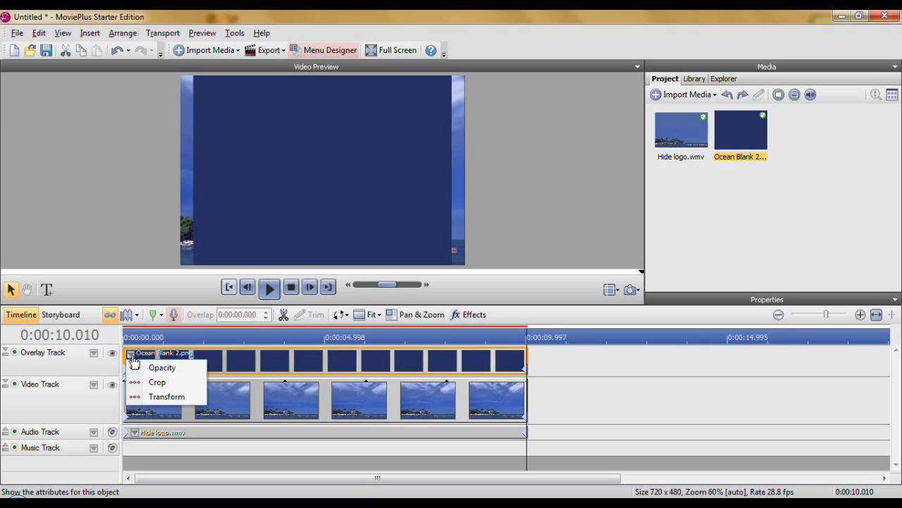
left_click(158, 396)
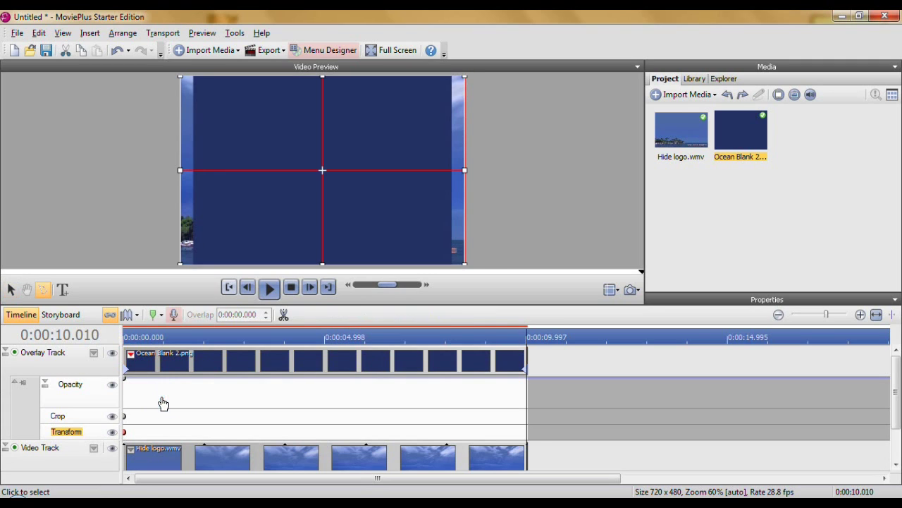
left_click_drag(322, 264, 332, 153)
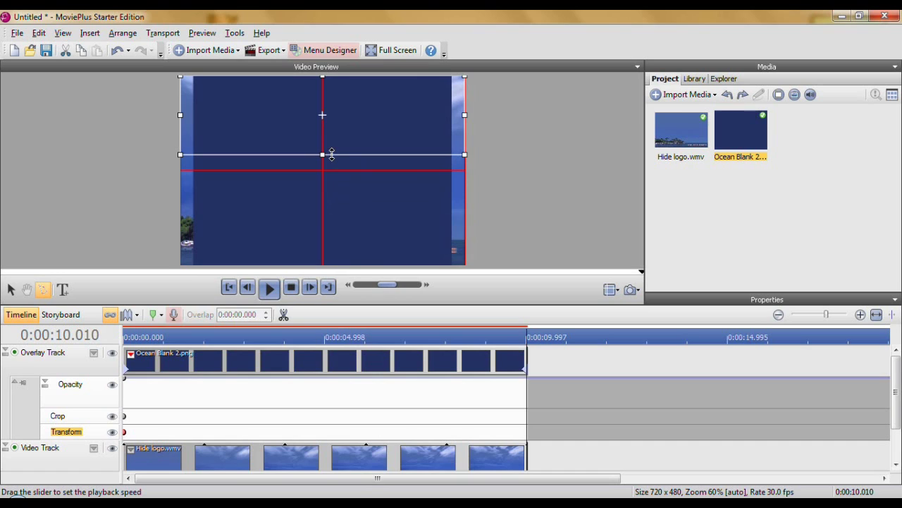
left_click_drag(464, 114, 376, 114)
left_click_drag(277, 152, 283, 92)
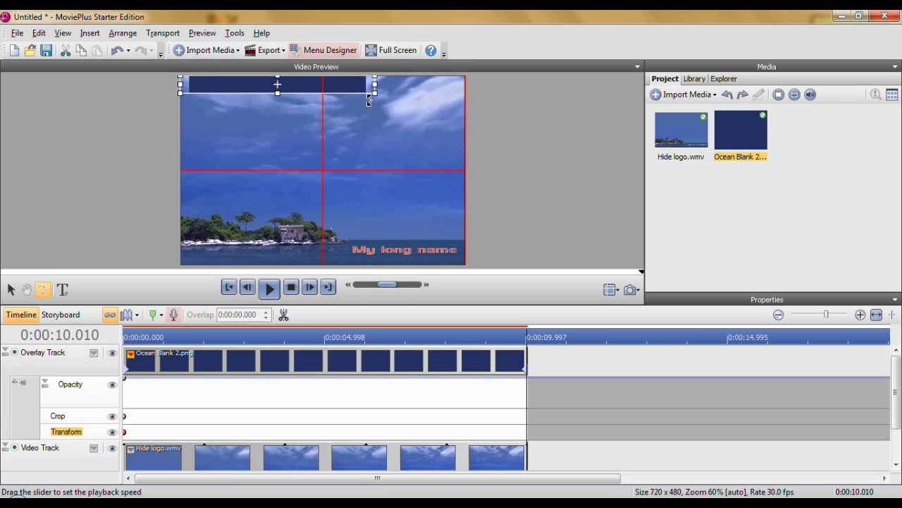
left_click_drag(374, 85, 310, 84)
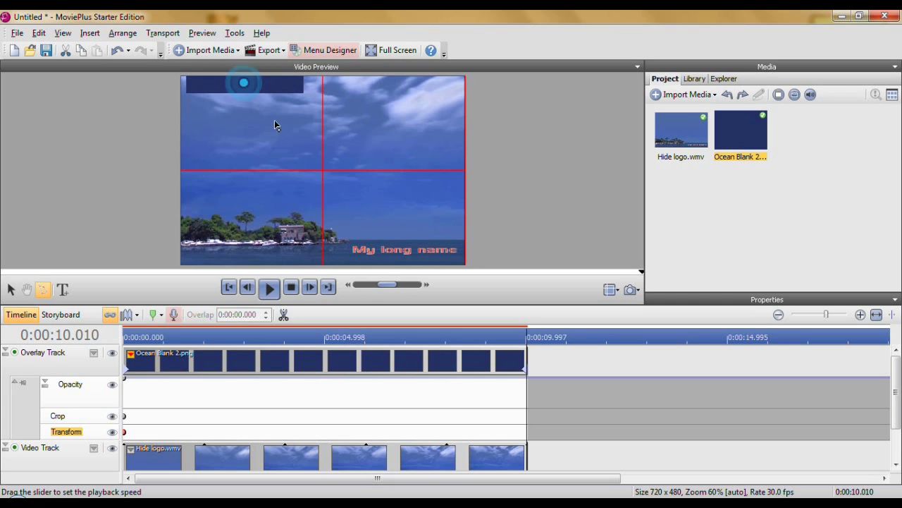
- Move the Ocean Blank 2 strip over the name logo and adjust its sides to cover the whole name up to the frame's right edge
left_click_drag(404, 249, 402, 249)
left_click_drag(470, 248, 459, 249)
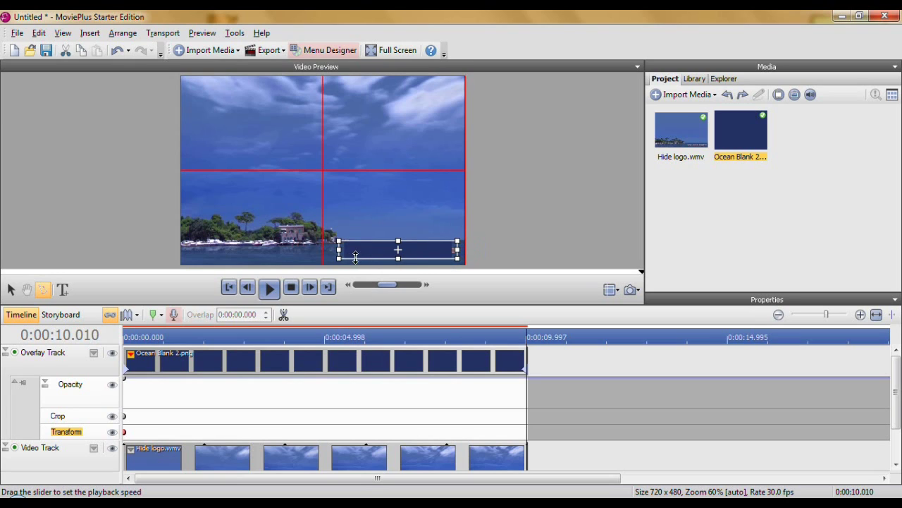
left_click_drag(341, 251, 346, 248)
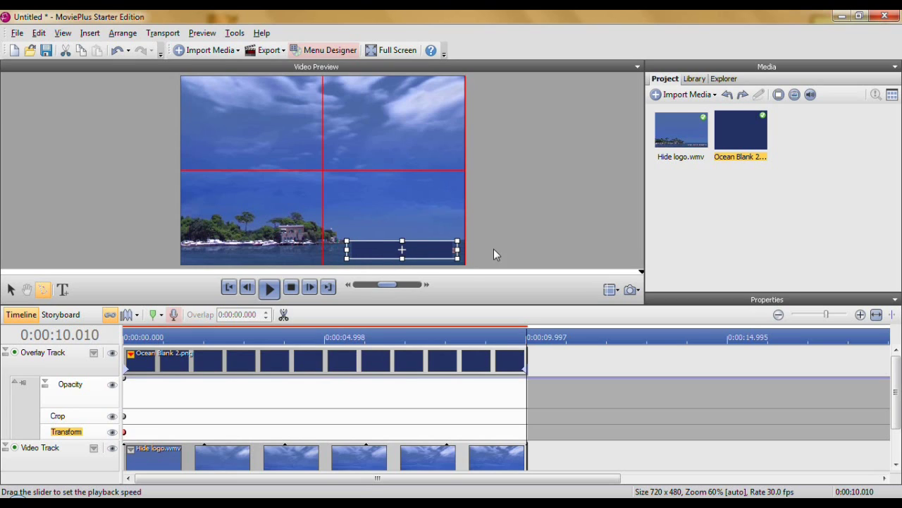
left_click_drag(458, 250, 463, 250)
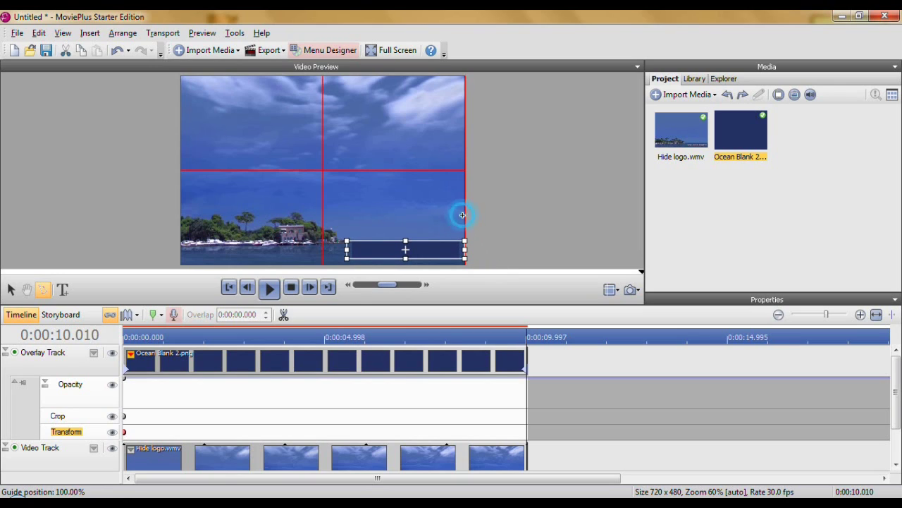
- Lower the strip's upper edge slightly so it sits below the horizon, and view the cover without its transform handles
left_click(71, 385)
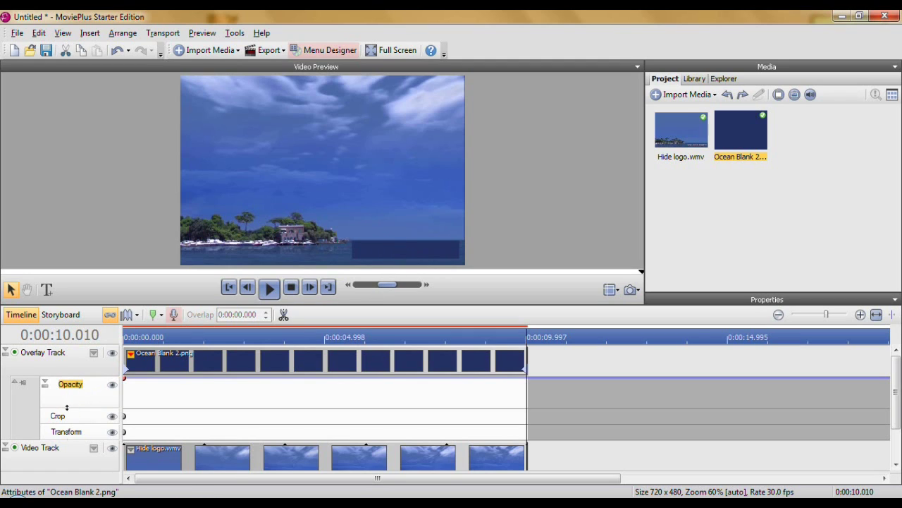
left_click(67, 430)
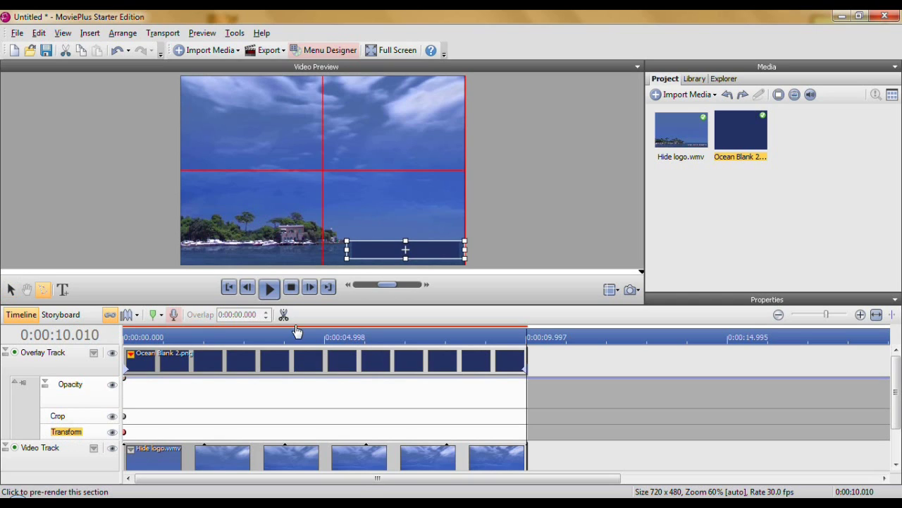
left_click_drag(405, 242, 405, 245)
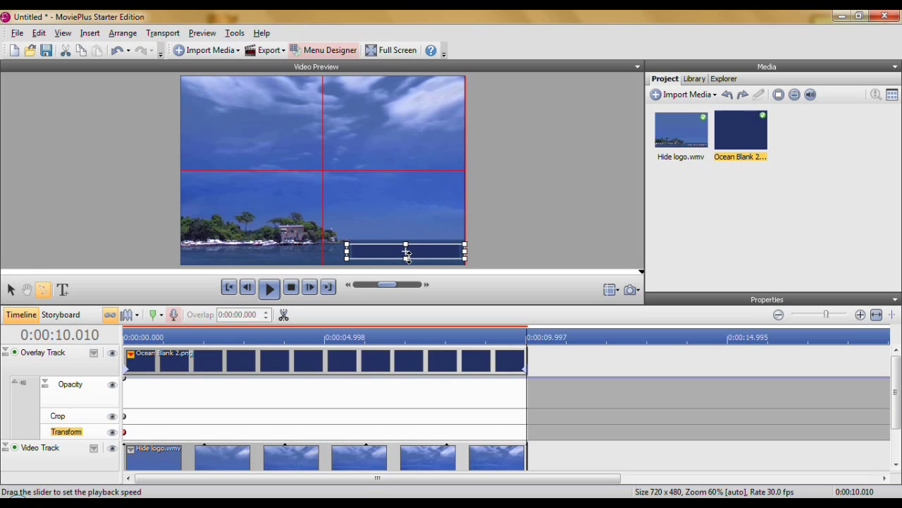
left_click(73, 389)
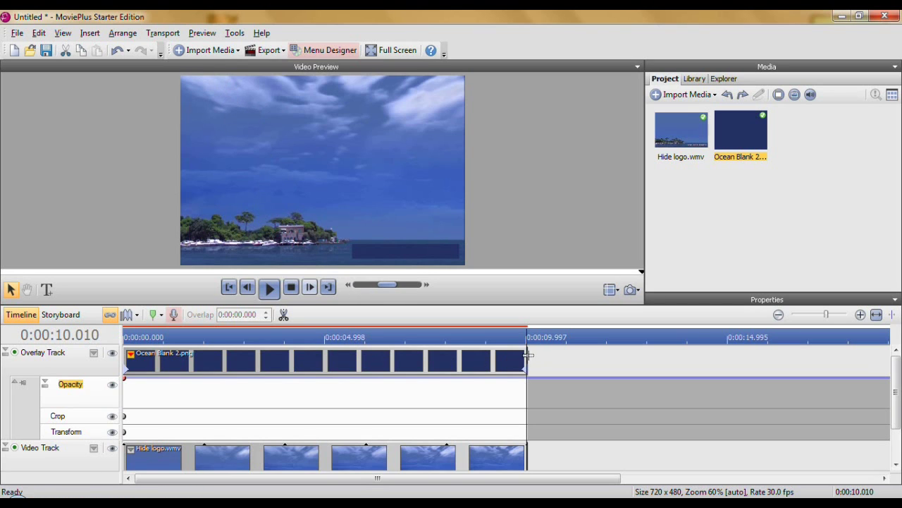
- Shorten the overlay clip to about 1.6 seconds and add a second Ocean Blank 2 clip further along the Overlay Track
left_click_drag(527, 362, 189, 364)
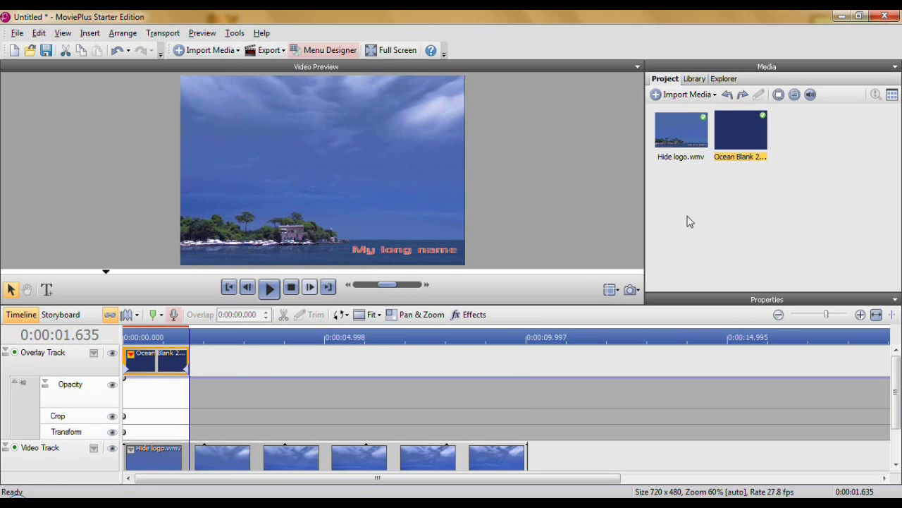
left_click_drag(745, 129, 229, 373)
left_click_drag(427, 363, 330, 363)
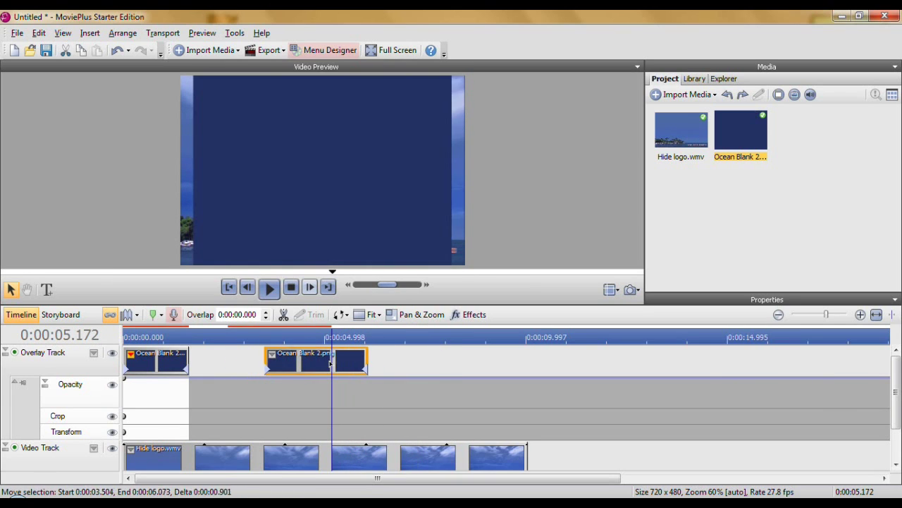
- Apply a Transform to the second Ocean Blank 2 clip and shrink it to a small strip near the frame's upper-left corner
left_click(130, 358)
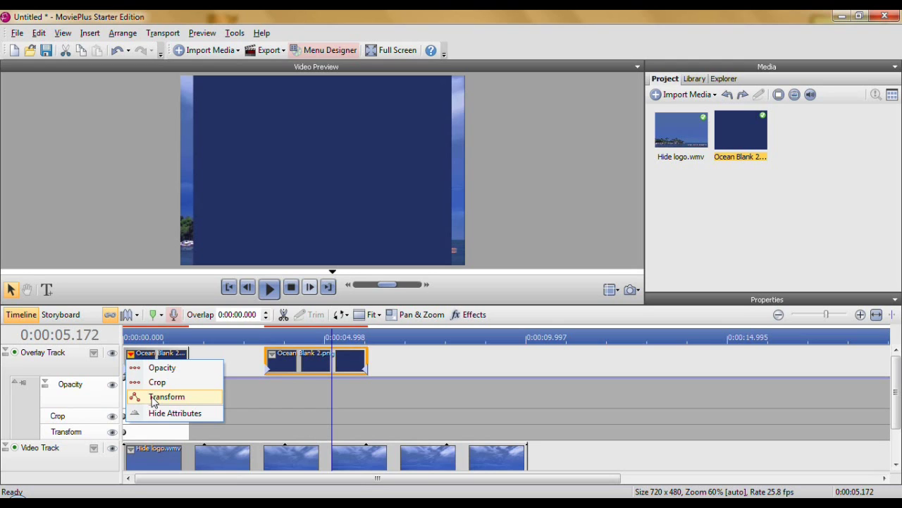
left_click(221, 356)
left_click(274, 360)
left_click(302, 401)
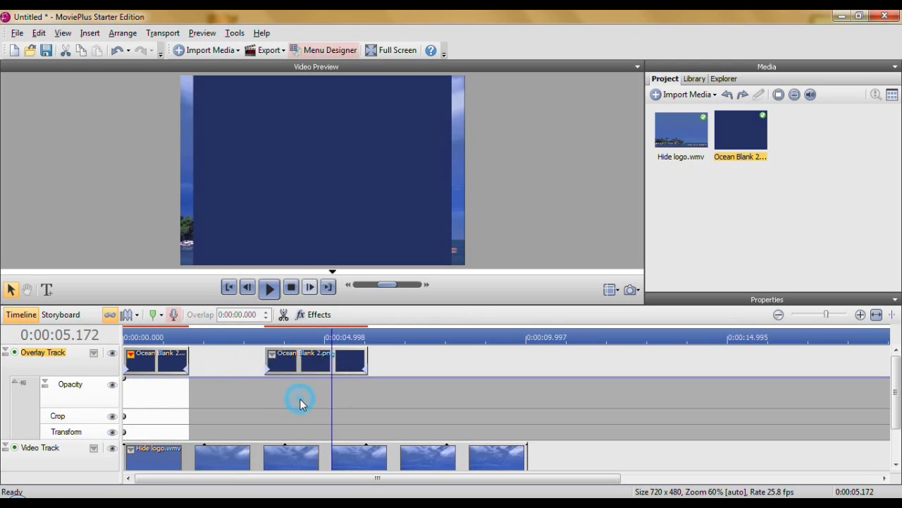
left_click_drag(321, 258, 322, 92)
left_click_drag(464, 85, 244, 97)
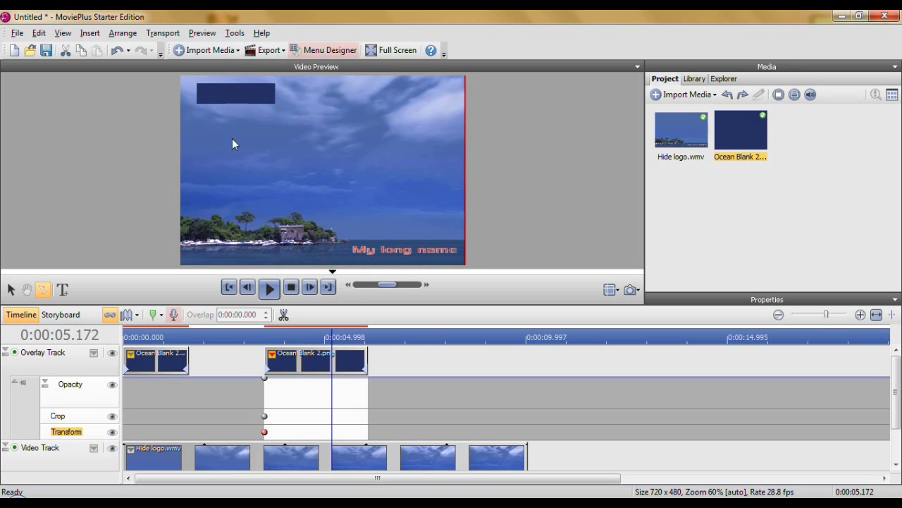
- Inspect the Transform of the first Ocean Blank 2 clip, then view its cover without the transform handles
left_click(131, 360)
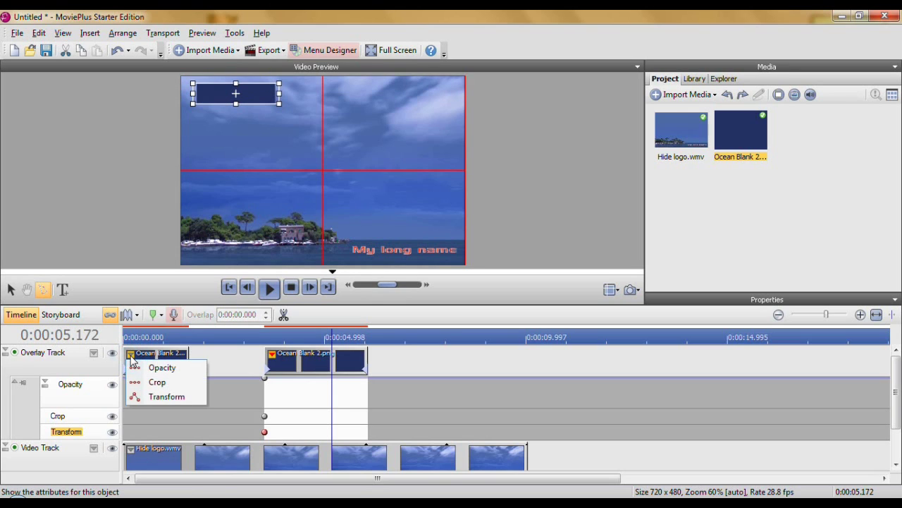
left_click(160, 395)
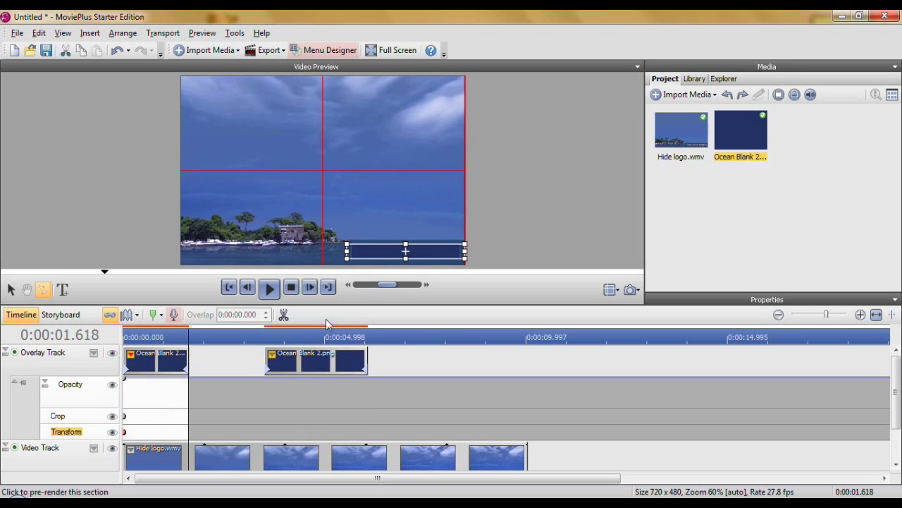
left_click(73, 391)
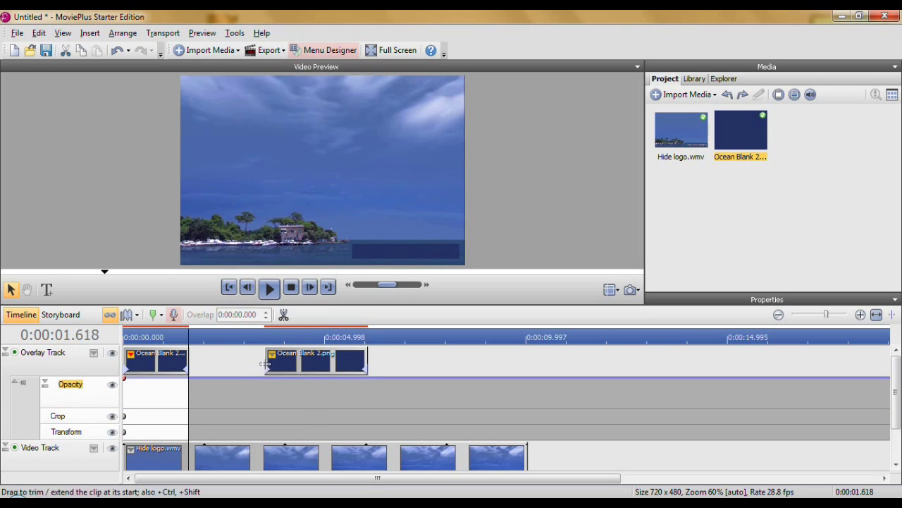
- Move the second Ocean Blank 2 clip closer to the first and play the movie from the start to check the cover
left_click_drag(282, 361, 237, 361)
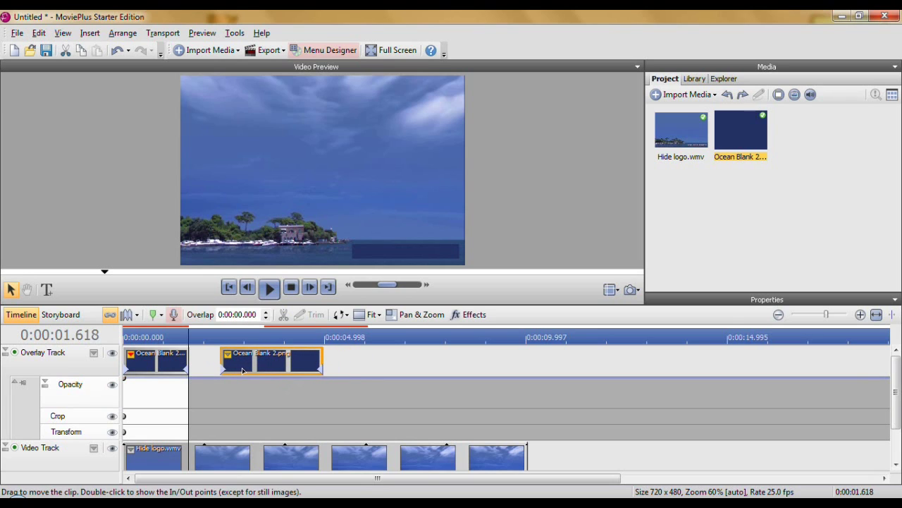
left_click(123, 336)
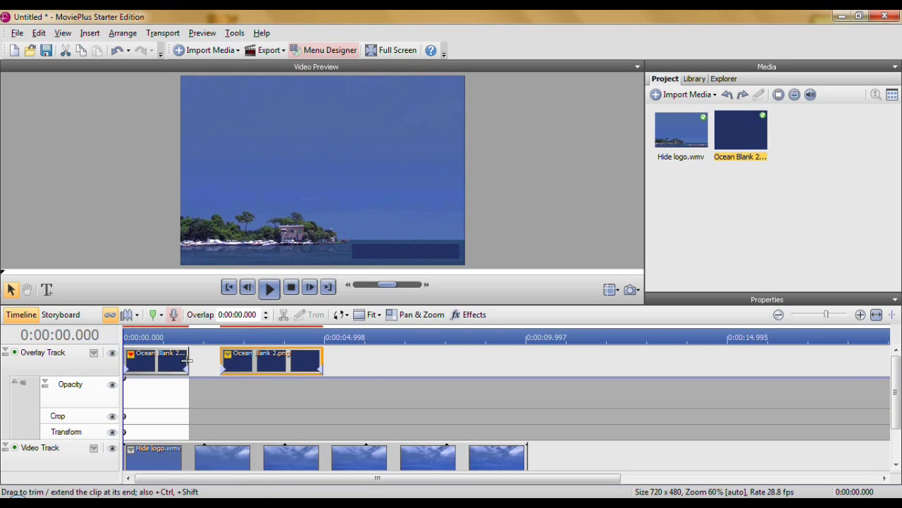
left_click(269, 287)
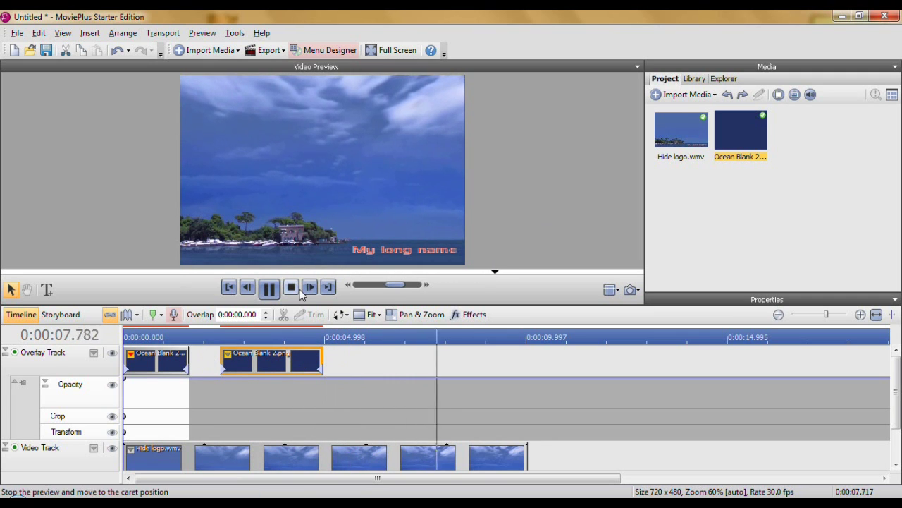
left_click(270, 289)
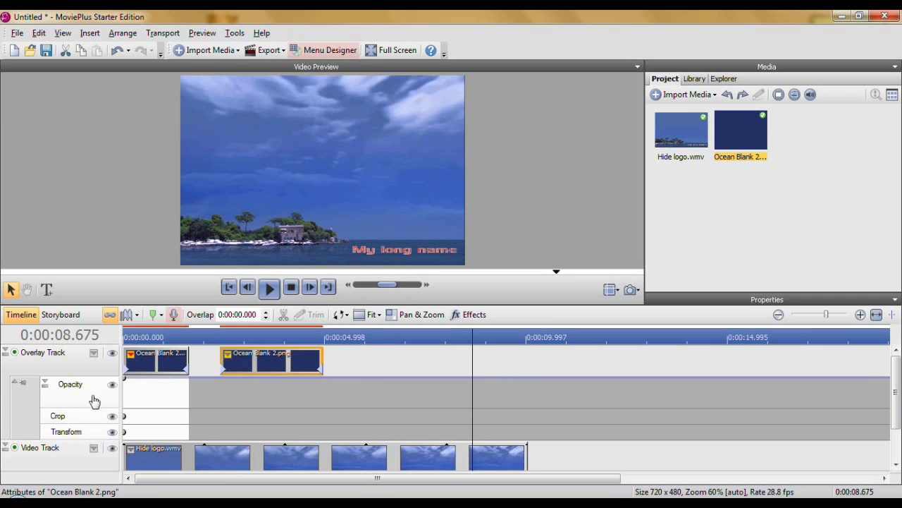
- Hide the overlay clip's attributes, insert a video track above the Overlay Track and move the second Ocean Blank 2 clip onto it
left_click(17, 386)
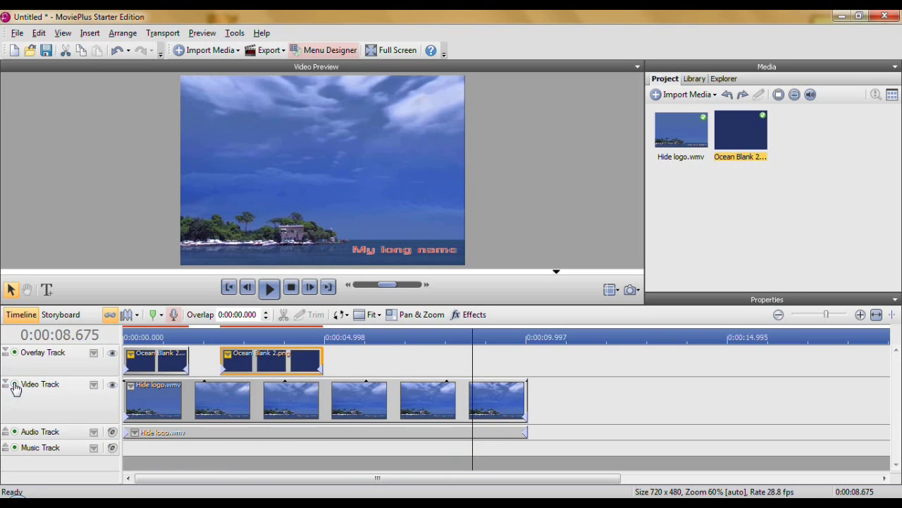
right_click(426, 369)
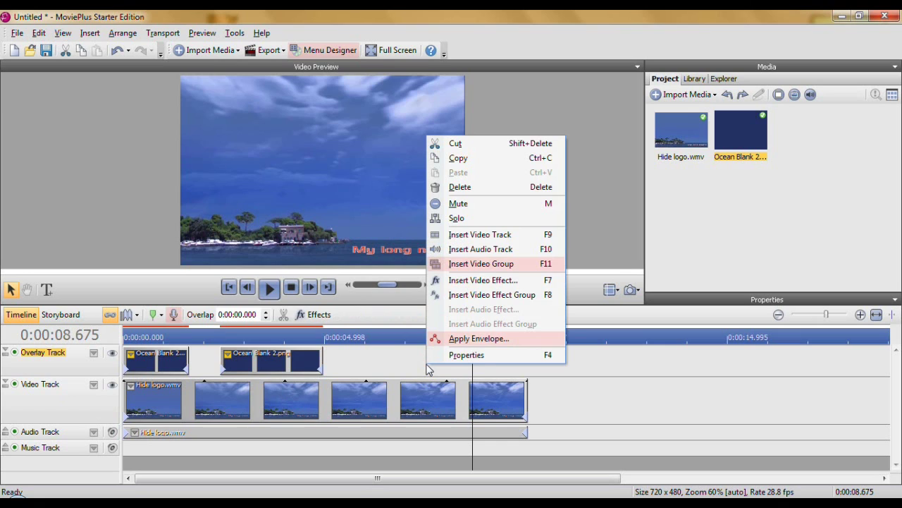
left_click(472, 234)
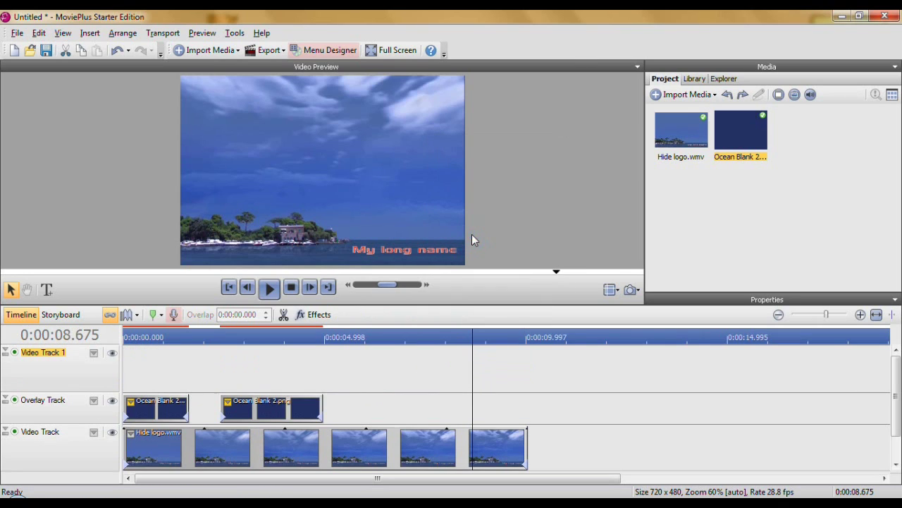
left_click_drag(307, 411, 374, 367)
- Extend the first Ocean Blank 2 clip to end together with the Hide logo.wmv clip and preview the movie from the start
left_click(186, 409)
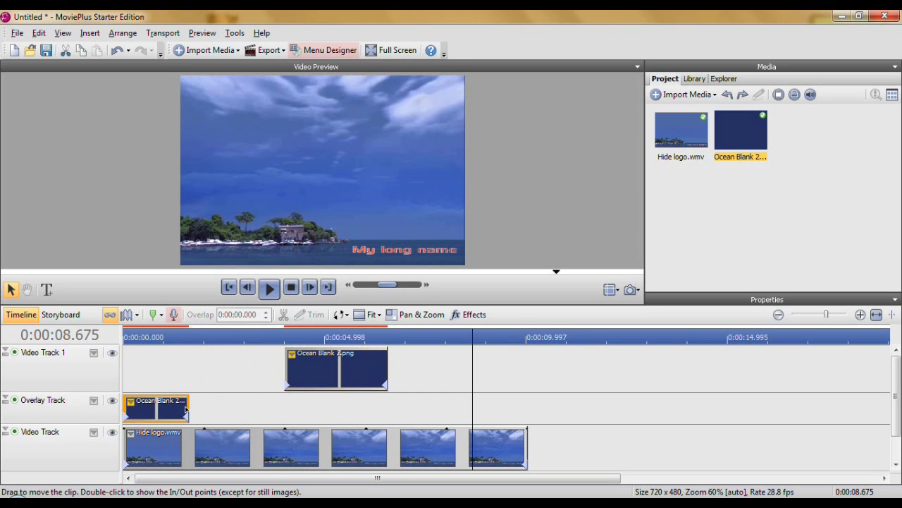
left_click_drag(186, 409, 528, 433)
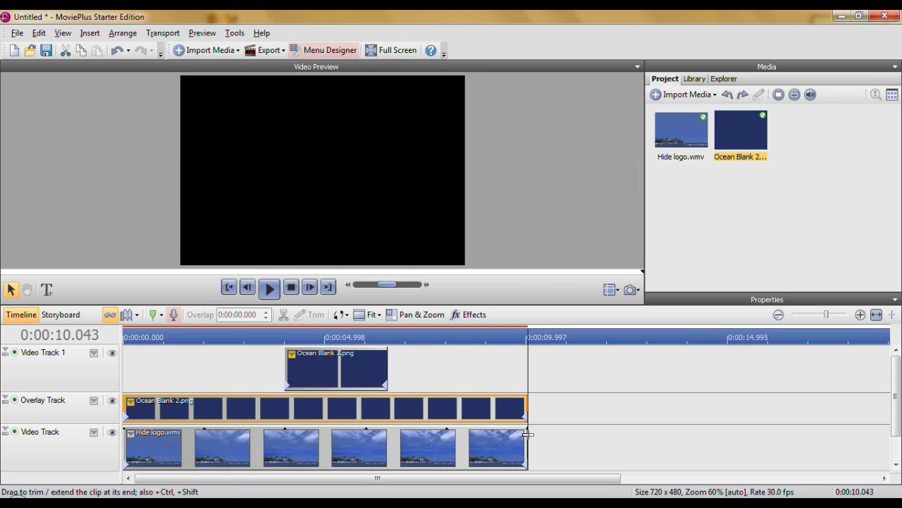
left_click(125, 336)
left_click(267, 290)
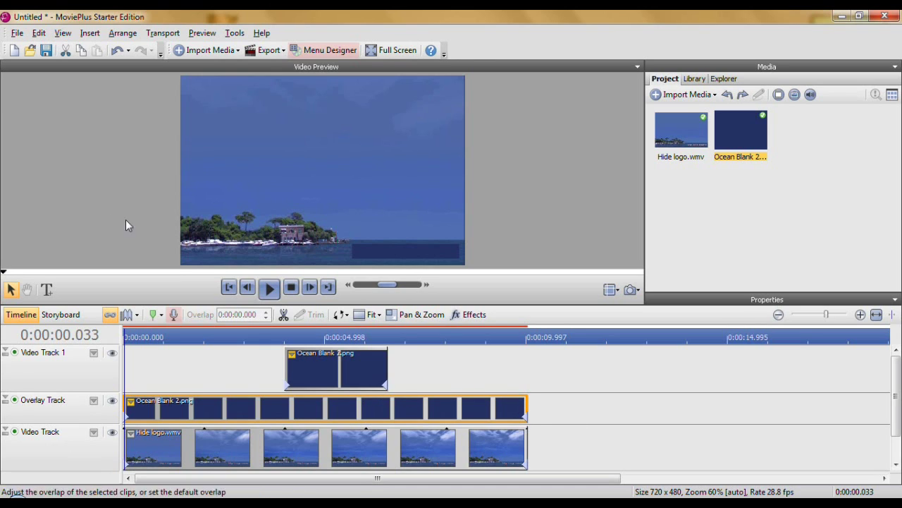
- Begin exporting the movie to a Windows Media audio and video (*.wmv) file and proceed to the export settings
left_click(18, 35)
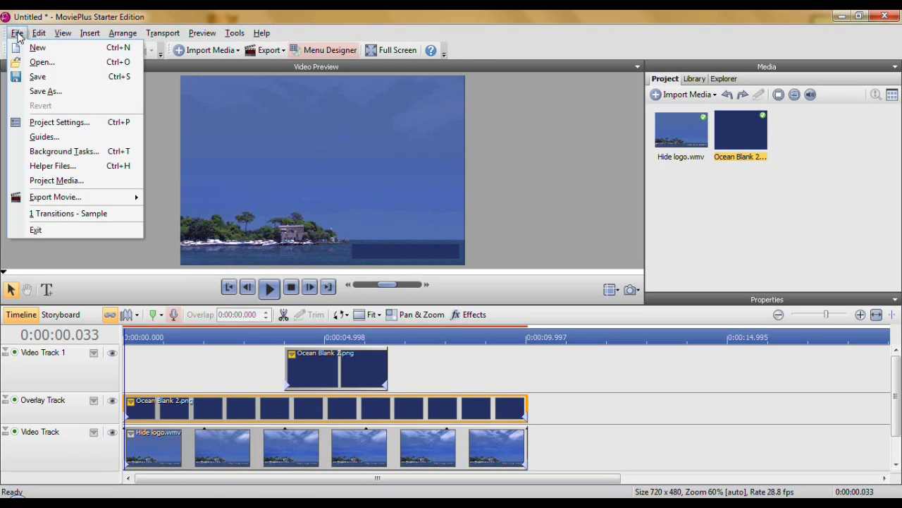
mouse_move(55, 200)
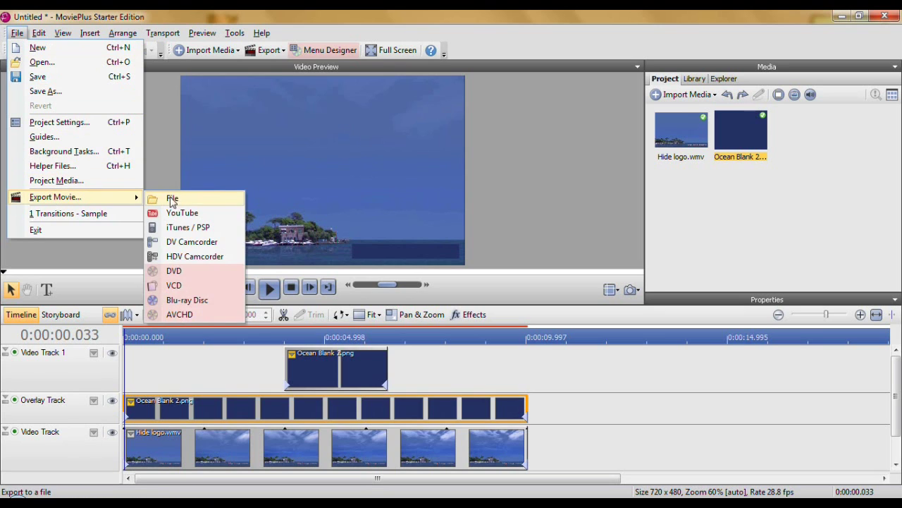
left_click(175, 198)
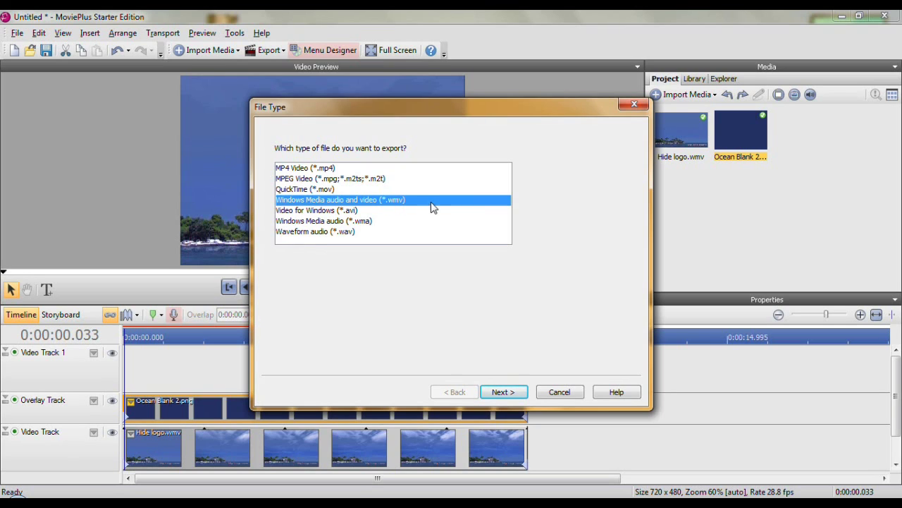
left_click(503, 392)
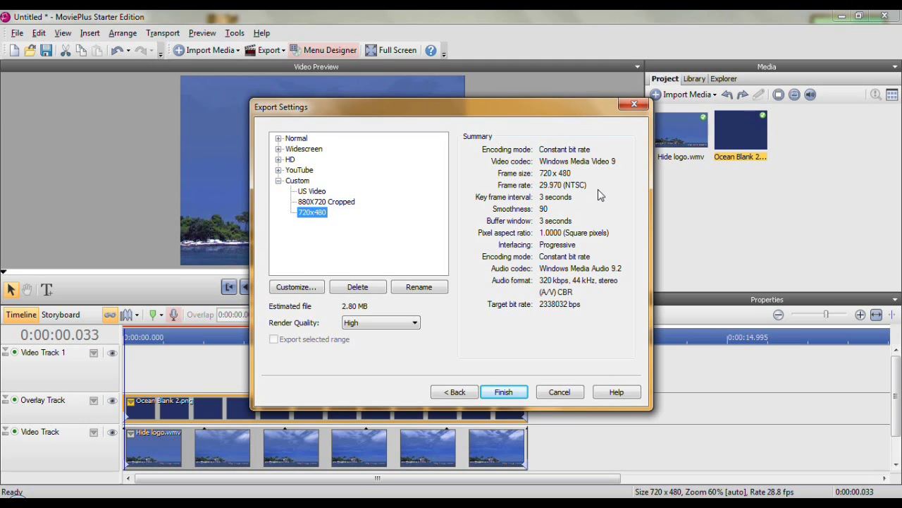
- Review the video details and target bit rate of the custom 720x480 export template, then close it without changes
left_click(309, 289)
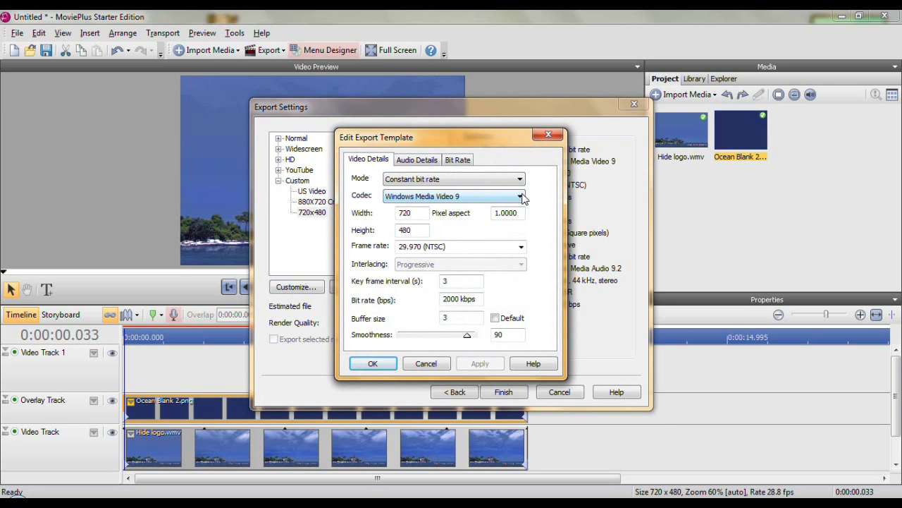
left_click(459, 161)
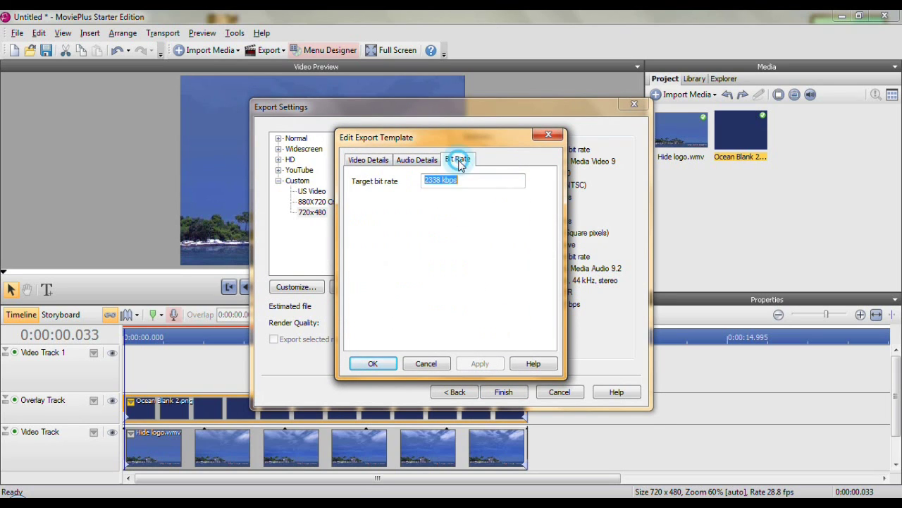
left_click(383, 161)
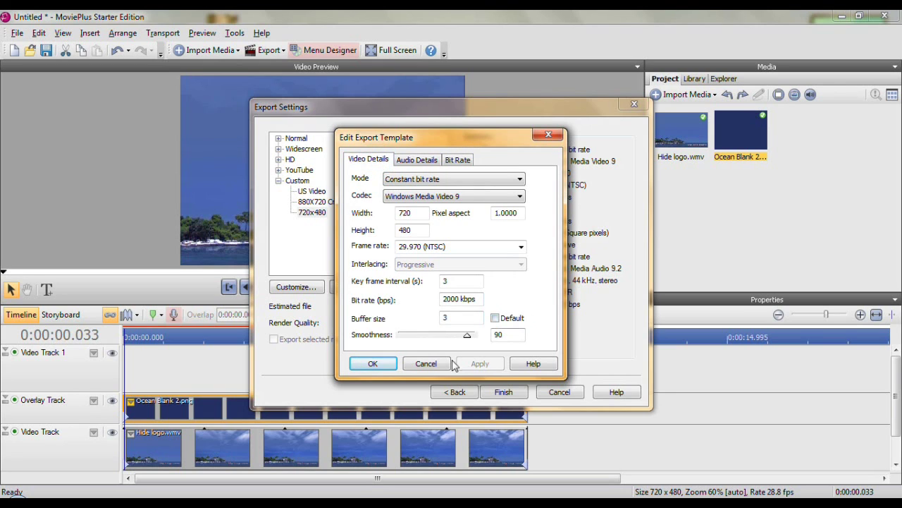
left_click(427, 364)
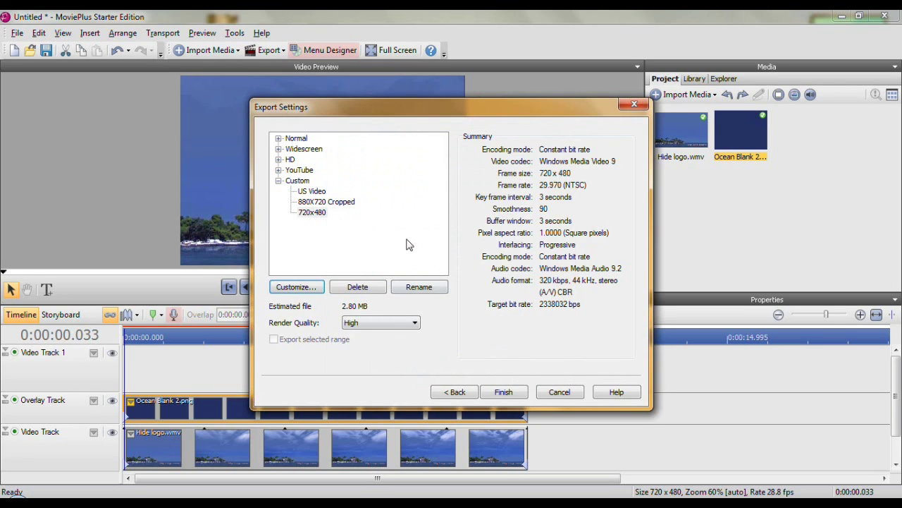
- Select the custom 720x480 export template with High render quality, proceed as far as naming the output file, and cancel the export
left_click(315, 213)
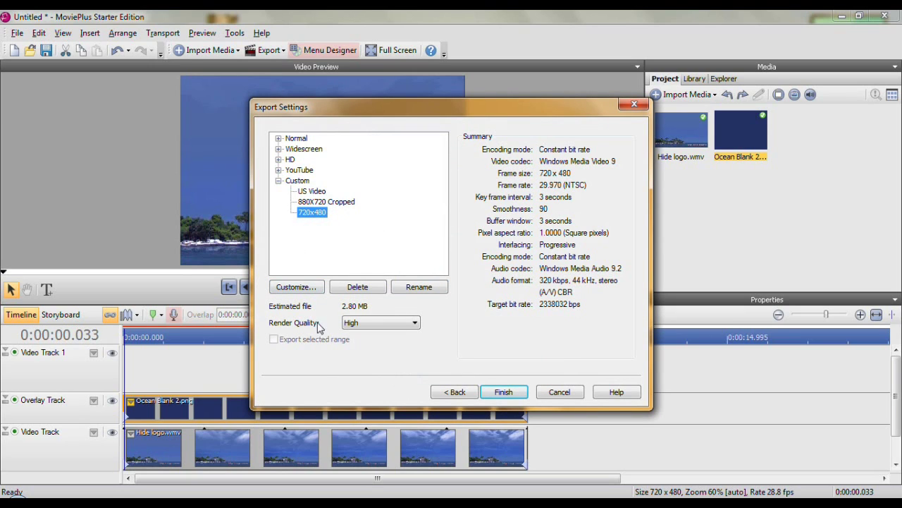
left_click(414, 323)
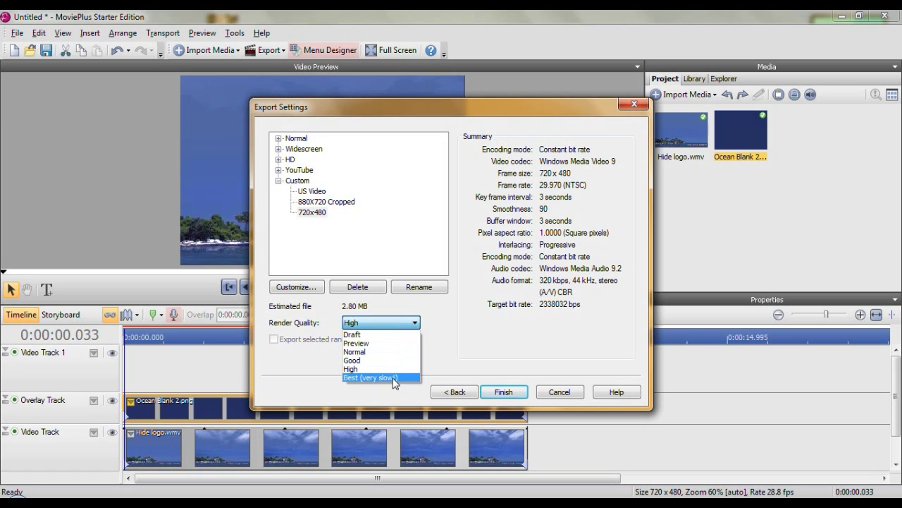
left_click(364, 370)
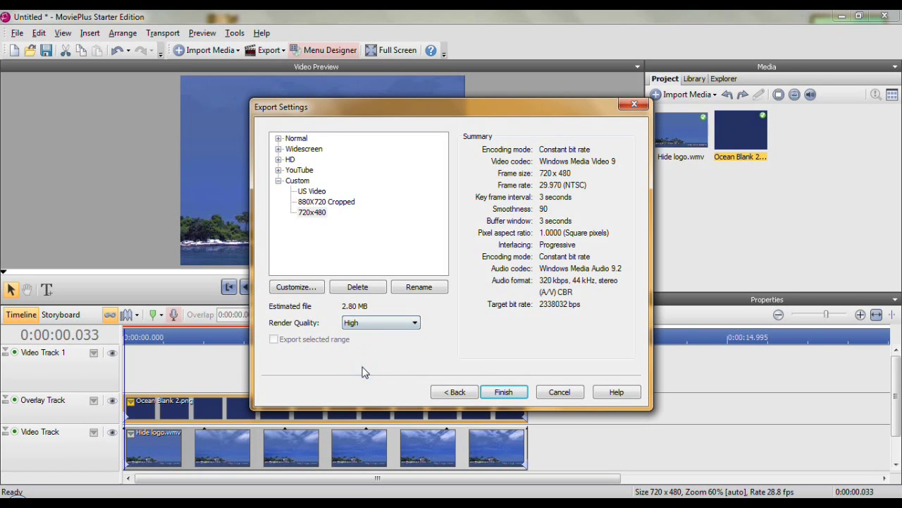
left_click(504, 393)
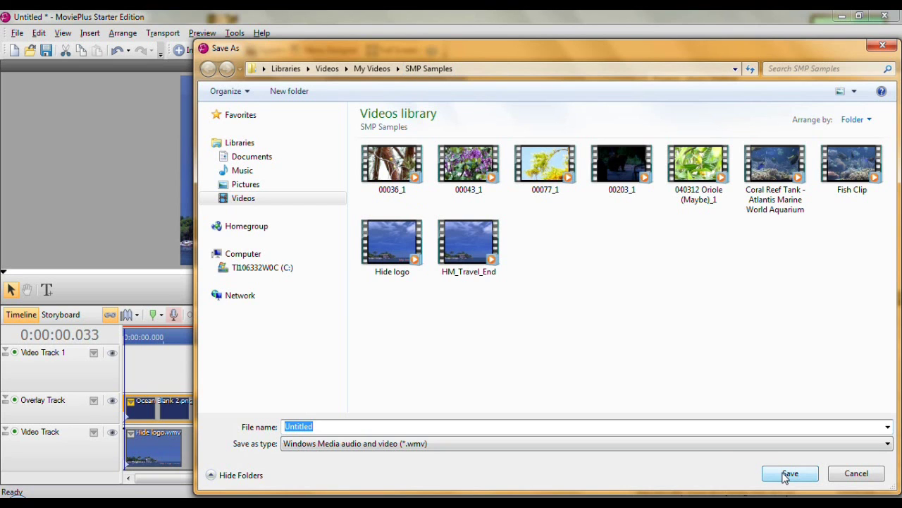
left_click(882, 44)
left_click(560, 392)
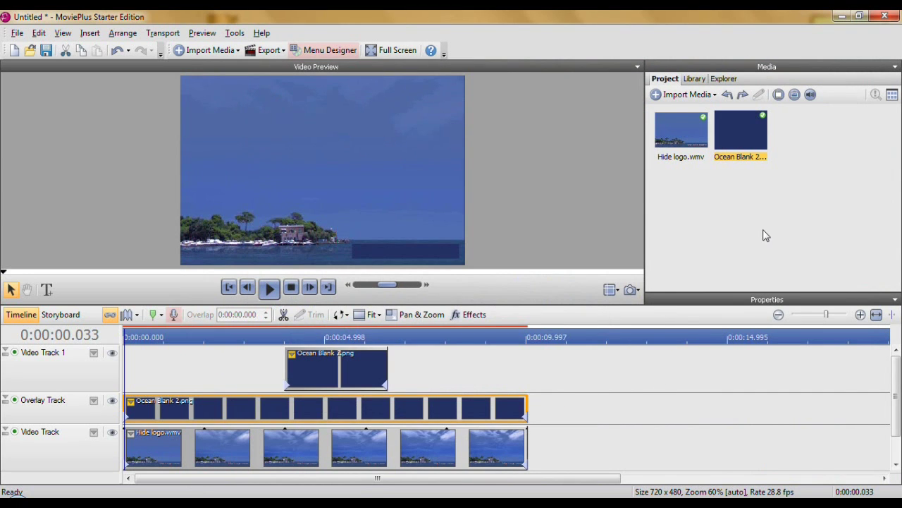
- Exit the program, dismissing the upgrade offer and discarding the changes to the untitled project
left_click(885, 16)
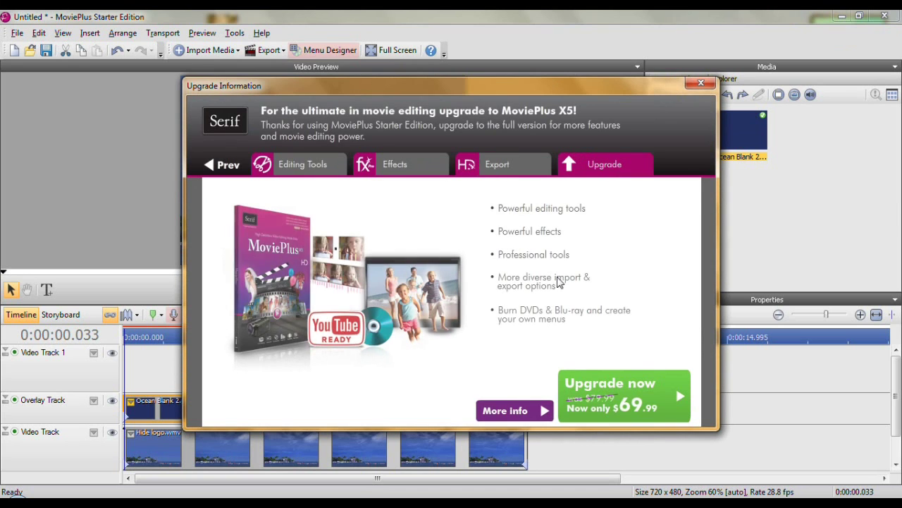
left_click(701, 83)
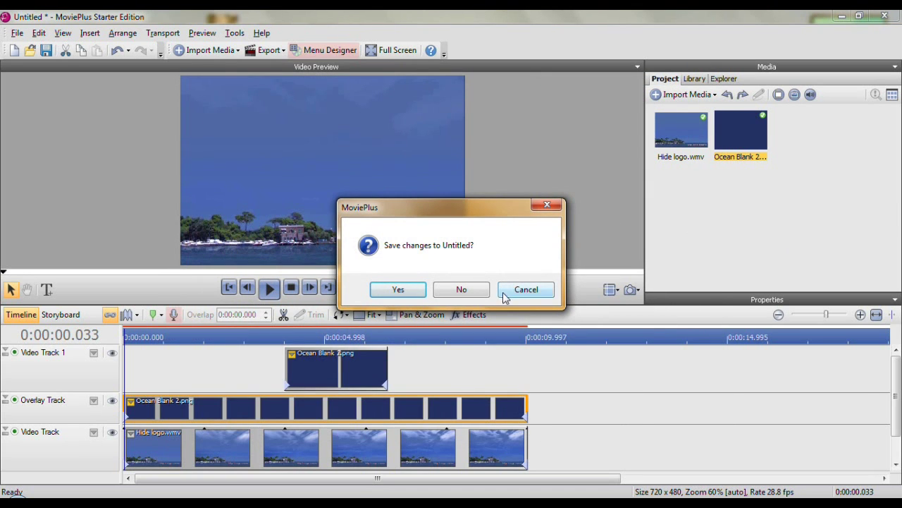
left_click(461, 289)
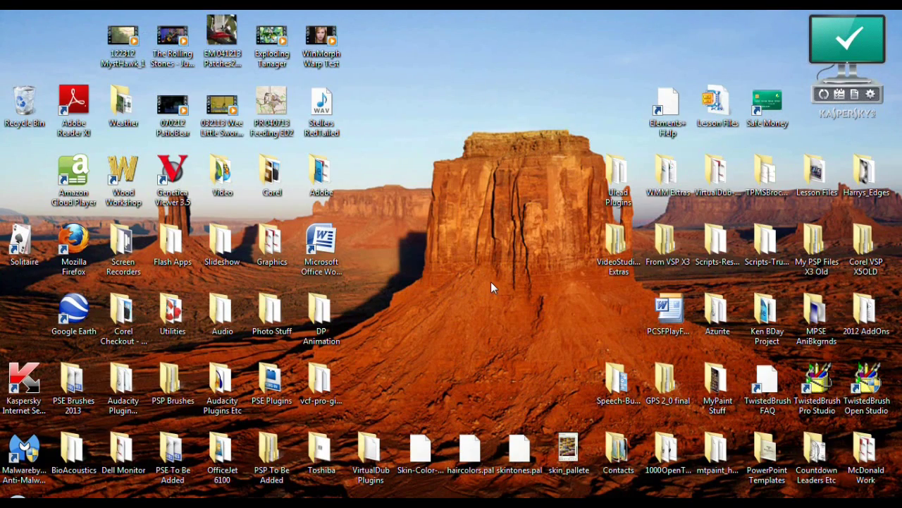